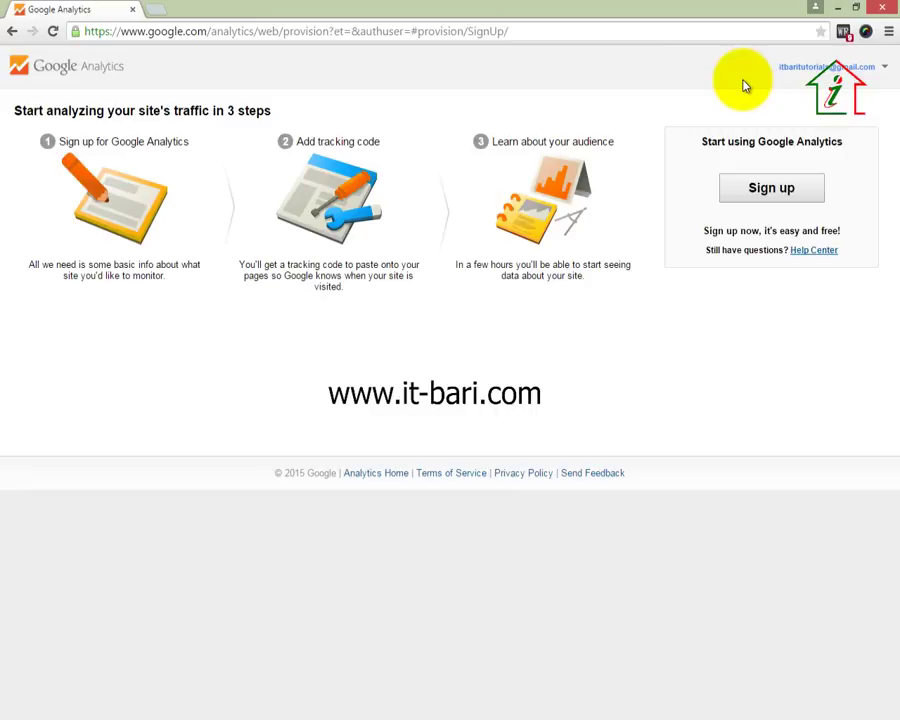
# Begin Google Analytics sign-up with the Sign up button on the start page
pyautogui.click(749, 192)
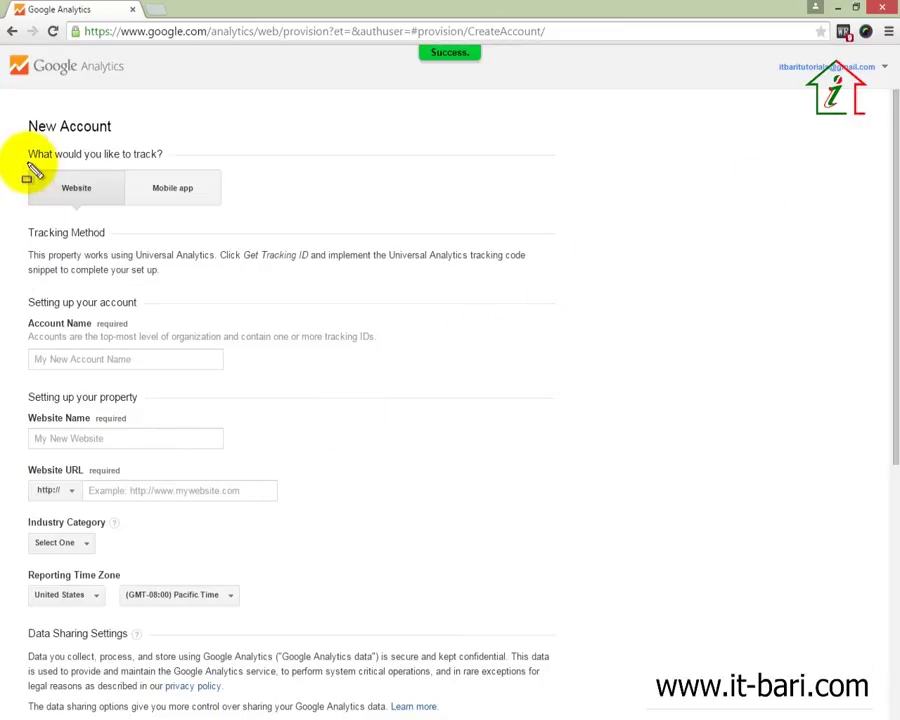
# Keep Website as the tracking target and place the cursor in Account Name
pyautogui.moveTo(24, 166)
pyautogui.mouseDown()
pyautogui.moveTo(90, 212)
pyautogui.moveTo(126, 214)
pyautogui.mouseUp()
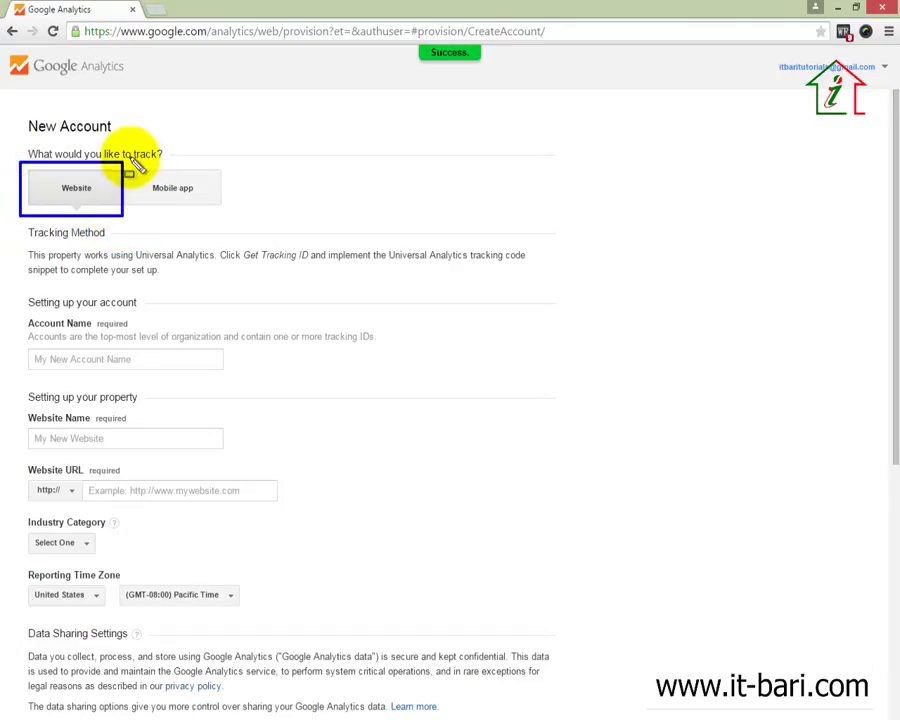
pyautogui.moveTo(130, 158)
pyautogui.mouseDown()
pyautogui.moveTo(178, 215)
pyautogui.moveTo(228, 216)
pyautogui.mouseUp()
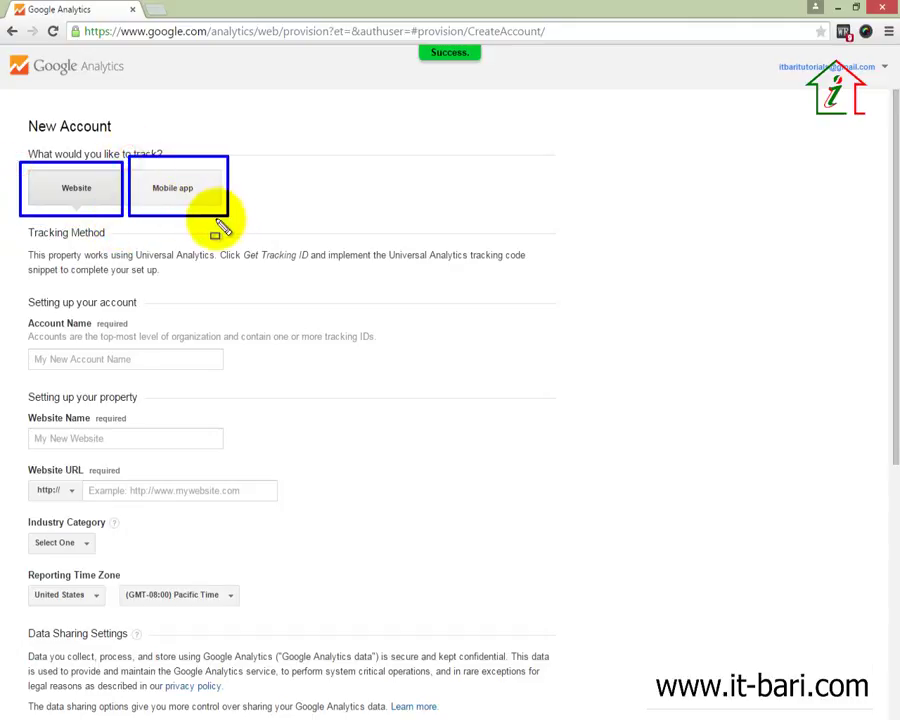
pyautogui.press('Escape')
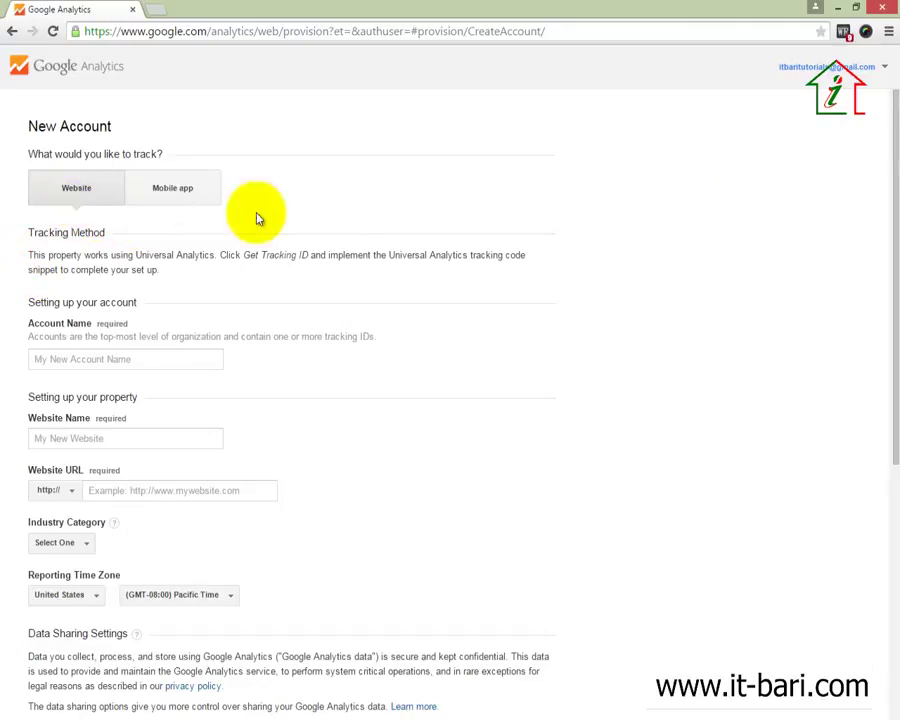
pyautogui.scroll(-2, 300, 300)
pyautogui.scroll(1, 306, 316)
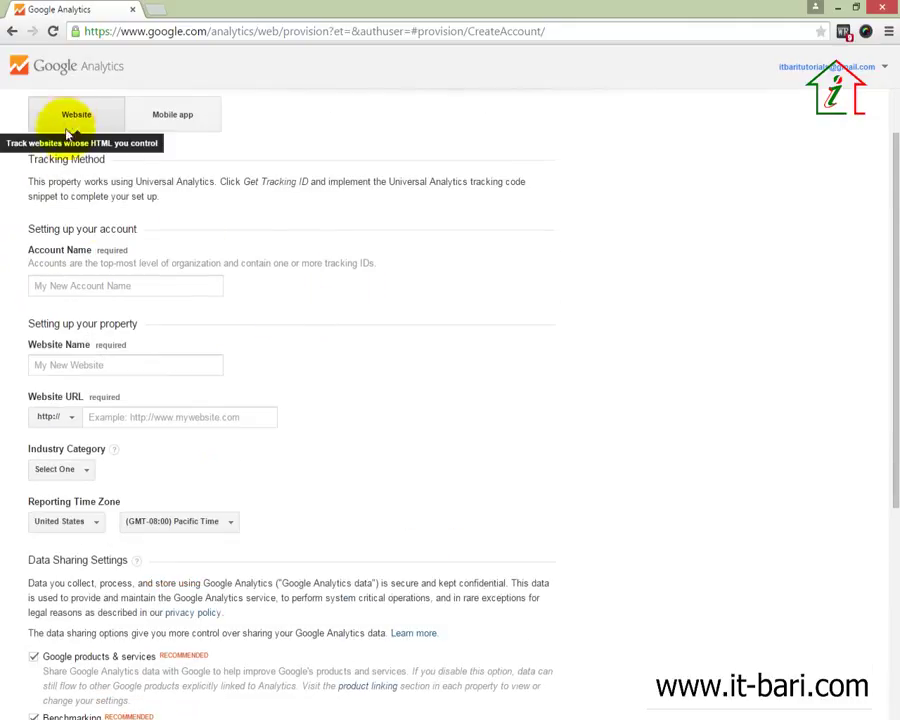
pyautogui.click(121, 287)
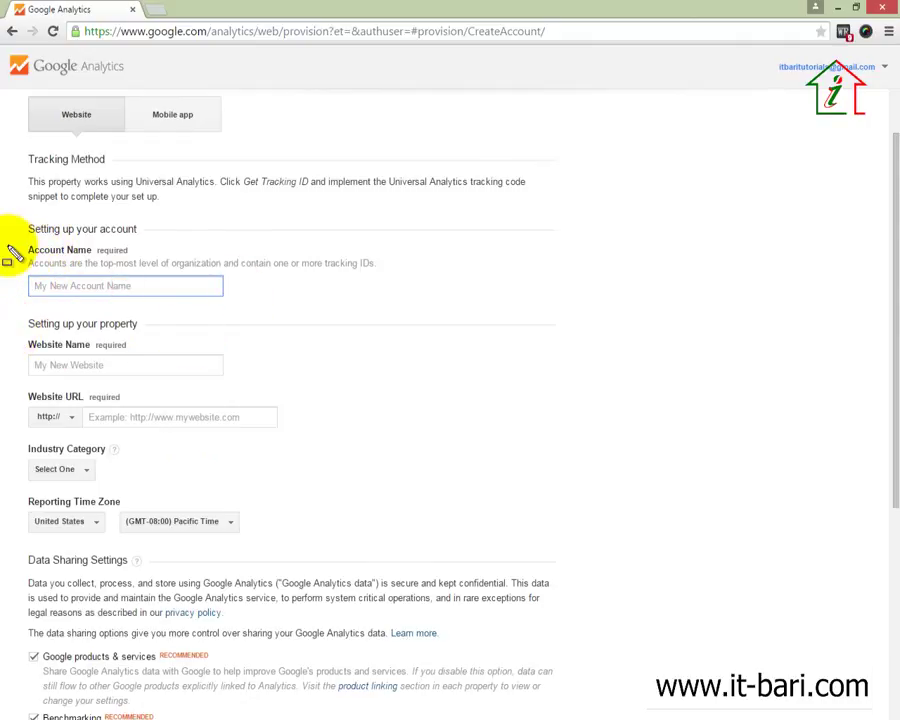
pyautogui.click(171, 290)
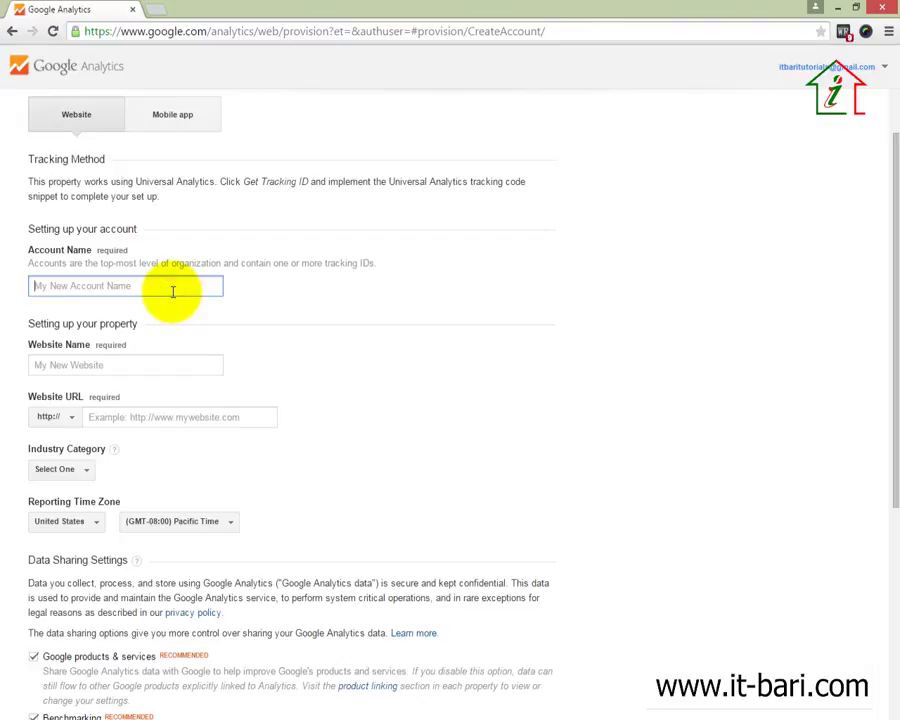
# Enter the owner's full name as Account Name and 'We The Coder' as Website Name
pyautogui.write('a')
pyautogui.press('BackSpace')
pyautogui.press('super+space')
pyautogui.write('We')
pyautogui.click(120, 364)
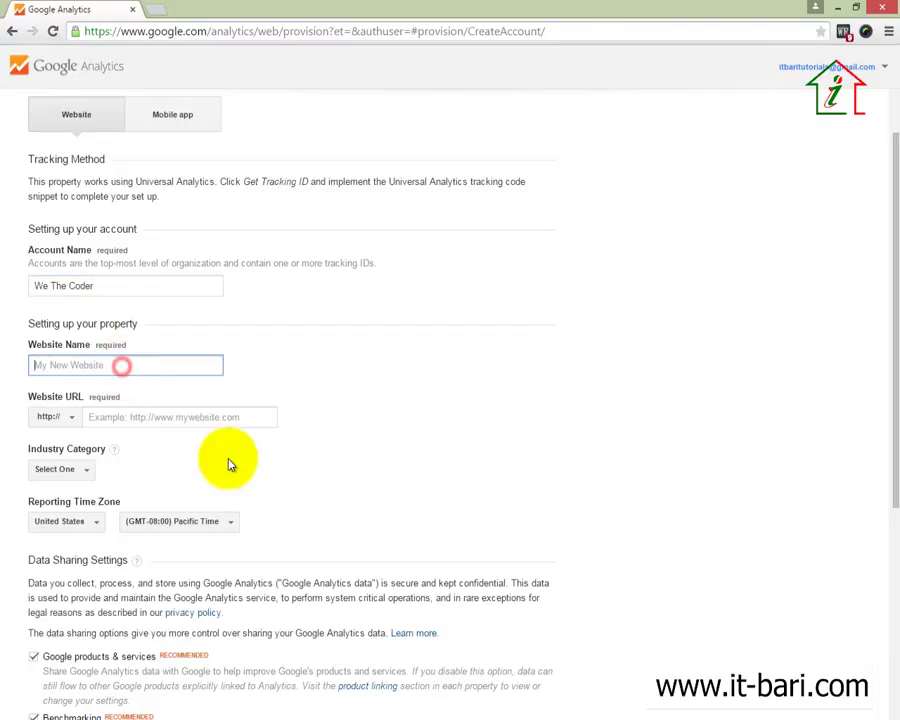
pyautogui.moveTo(100, 286); pyautogui.dragTo(24, 282)
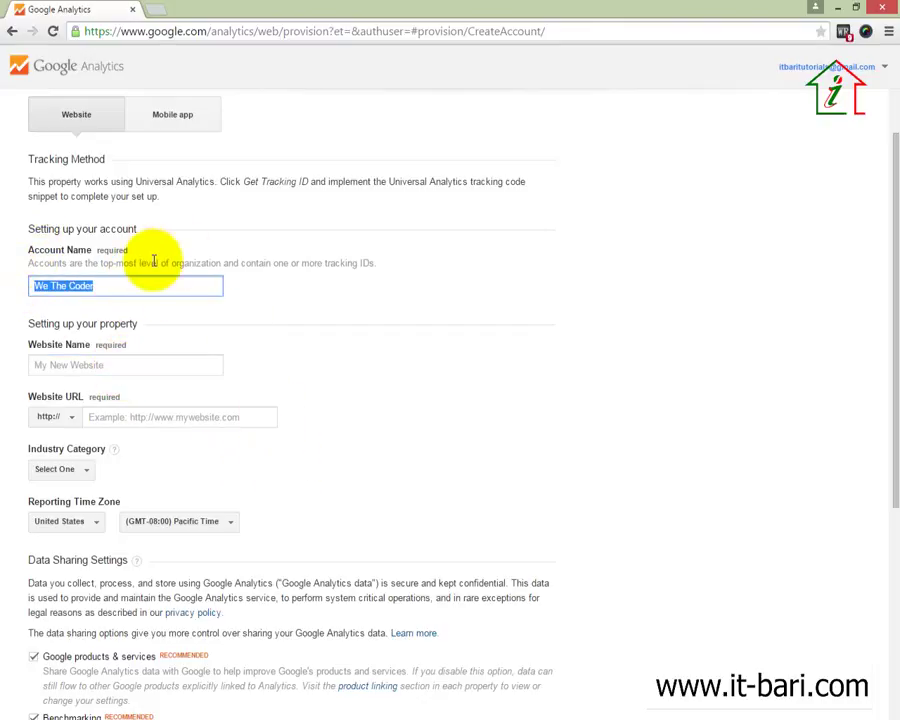
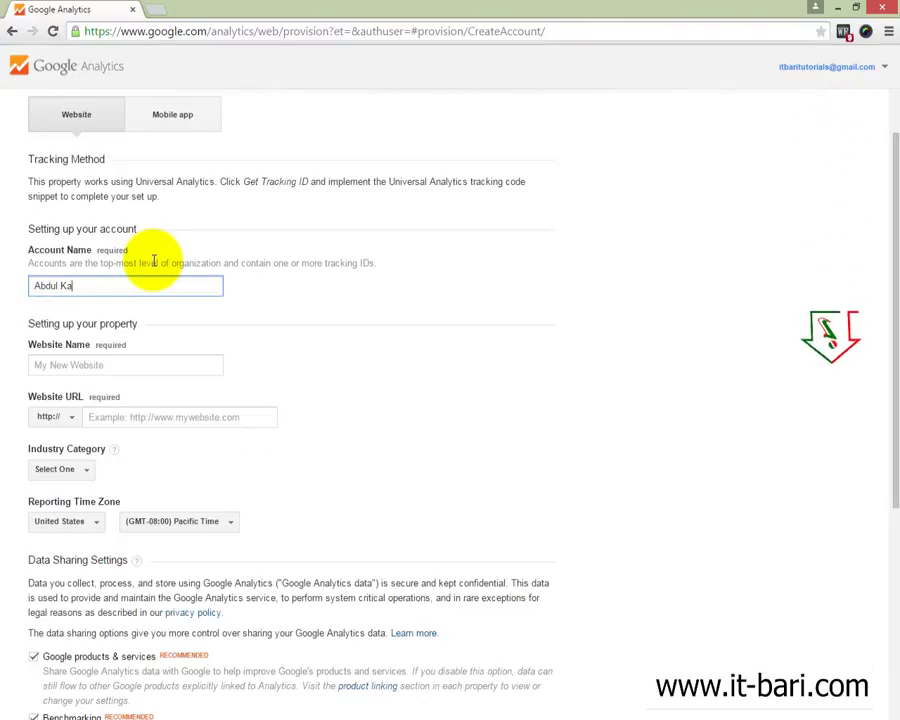
pyautogui.press('Tab')
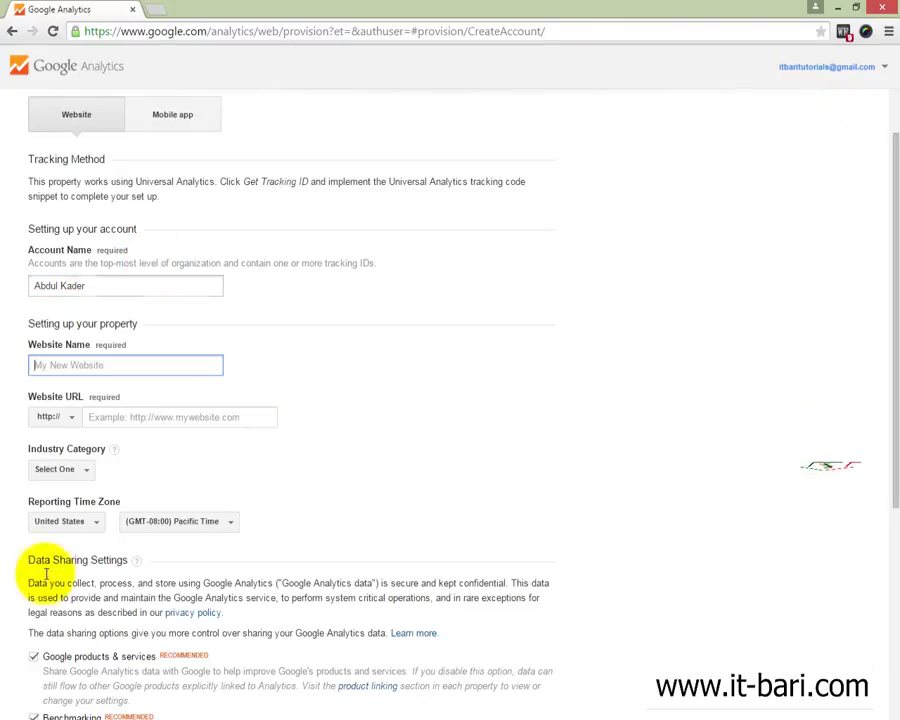
pyautogui.write('We T')
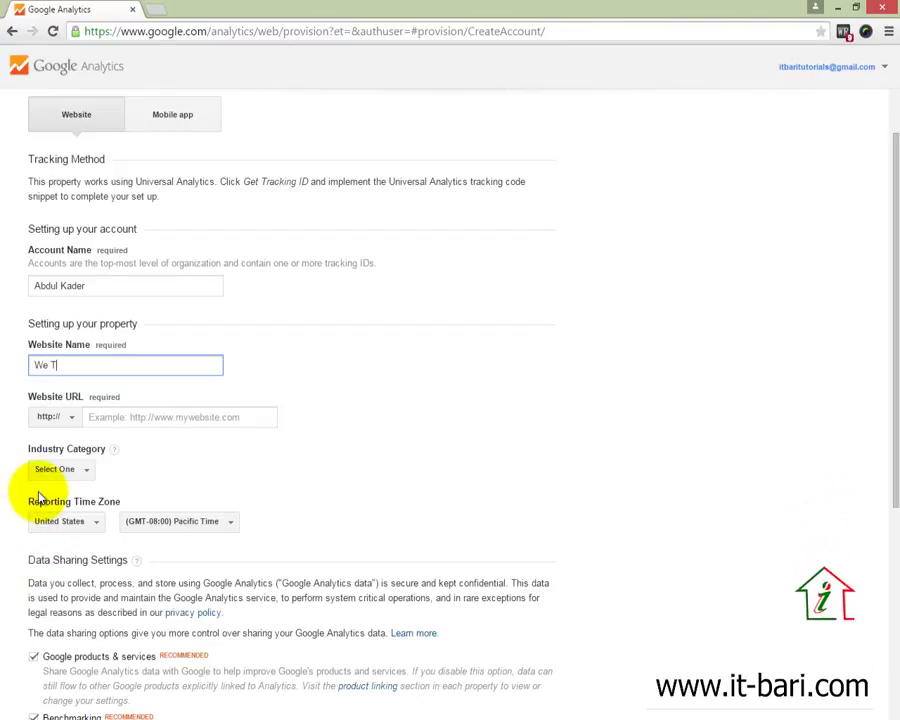
pyautogui.write('he Coder')
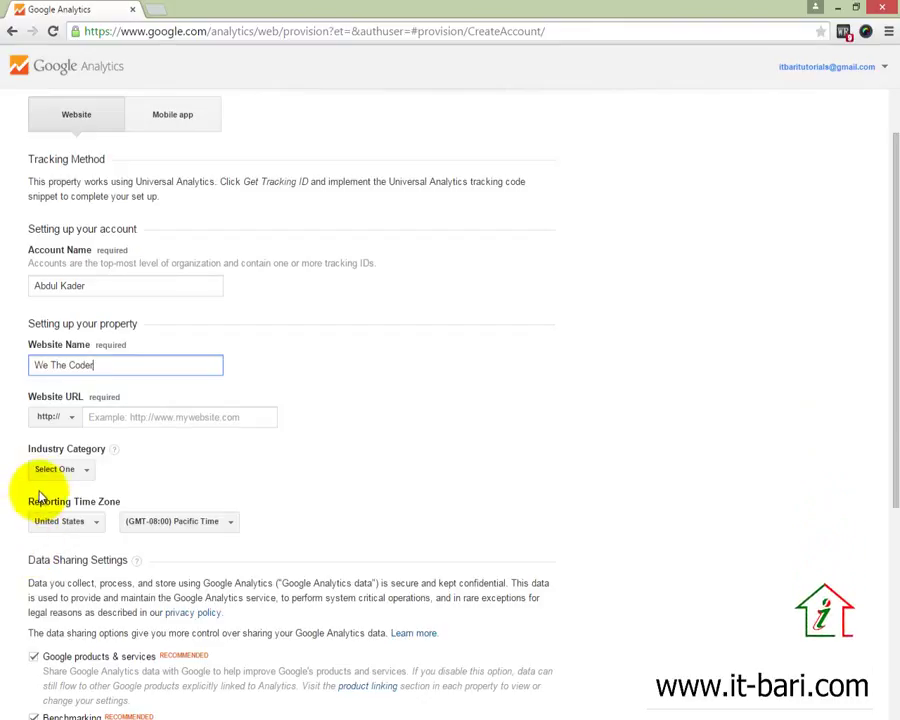
pyautogui.scroll(-2, 38, 497)
# Set Website URL to wethecoder.com and Industry Category to Computers and Electronics
pyautogui.click(136, 196)
pyautogui.write('we')
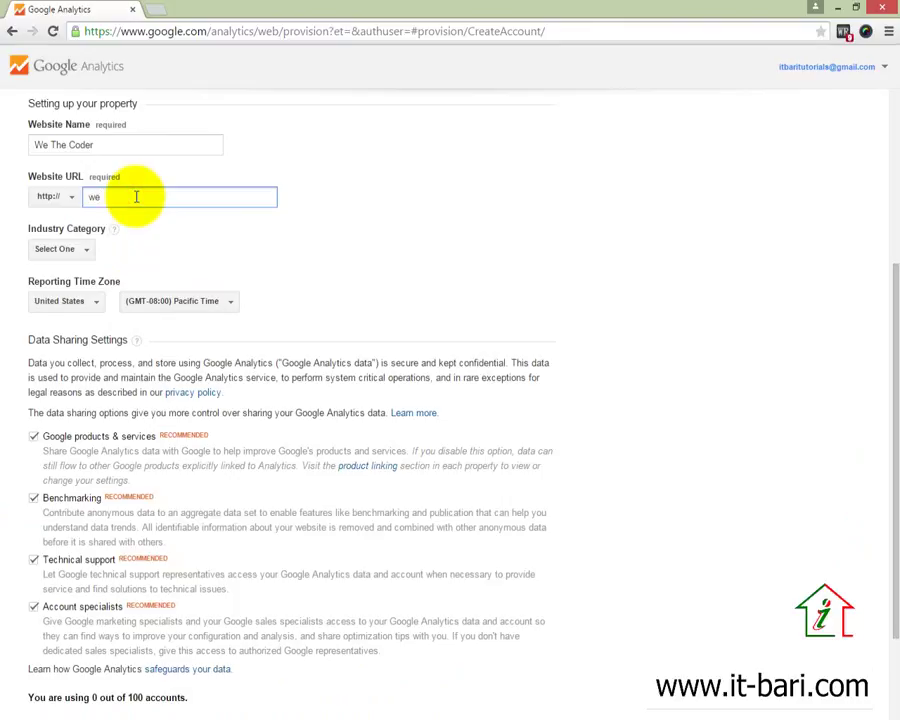
pyautogui.write('thecoder.com')
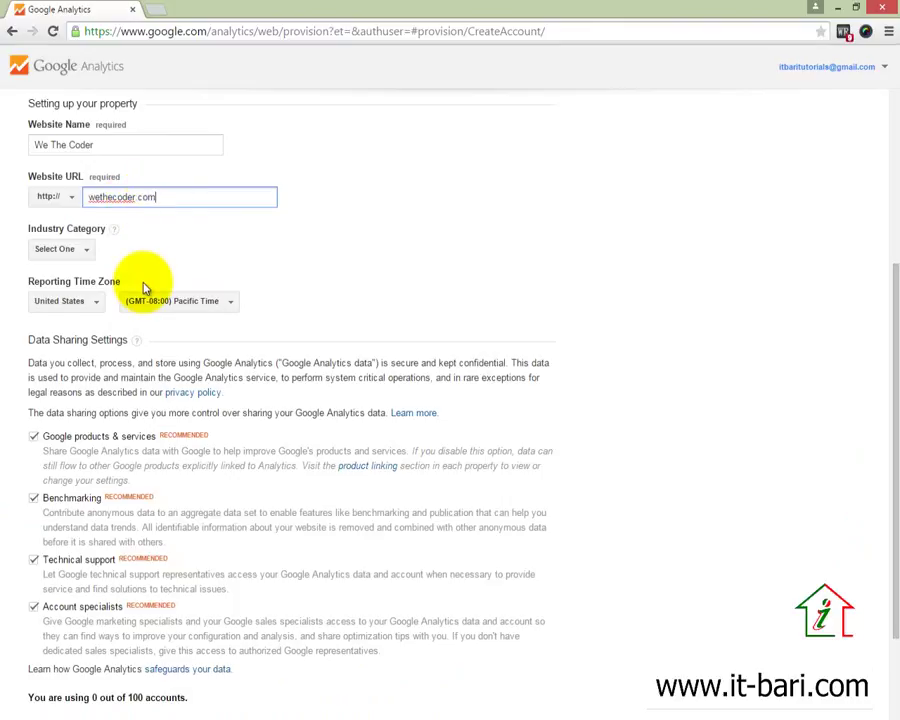
pyautogui.click(90, 251)
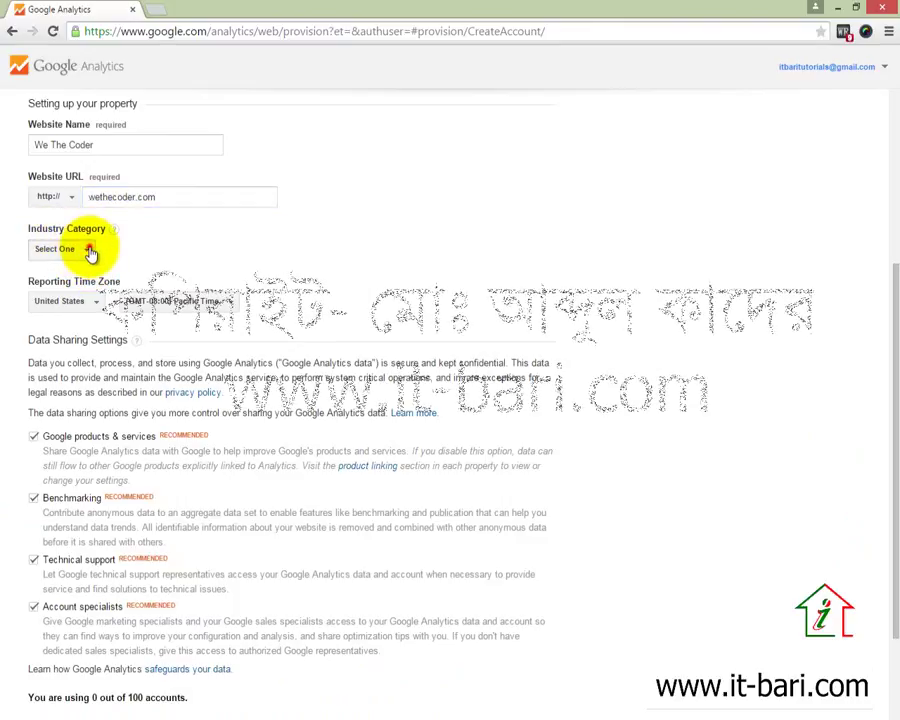
pyautogui.scroll(-3, 112, 392)
pyautogui.scroll(1, 112, 390)
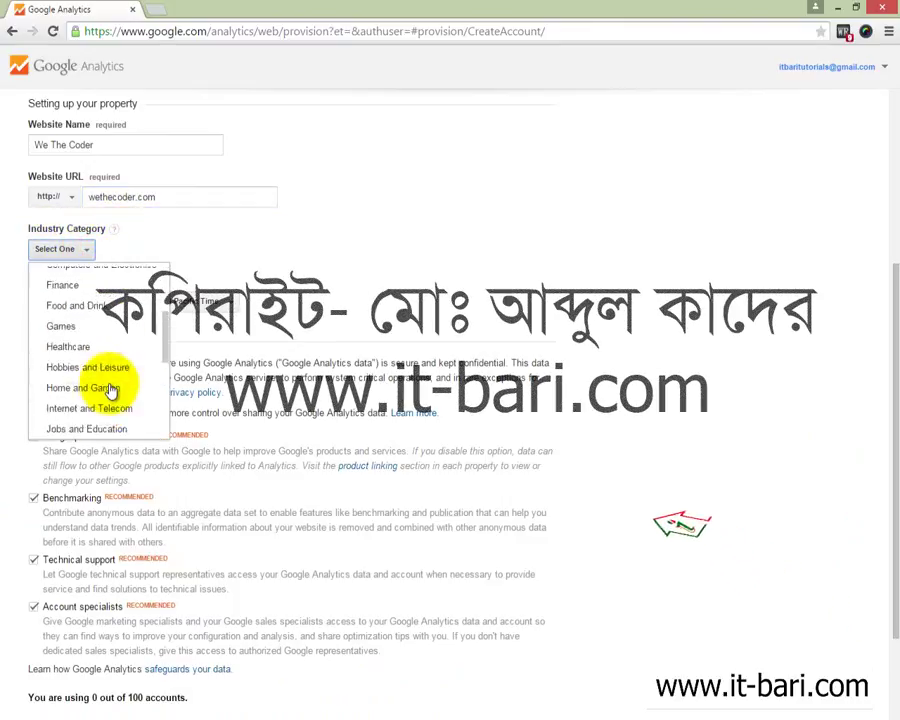
pyautogui.scroll(2, 112, 390)
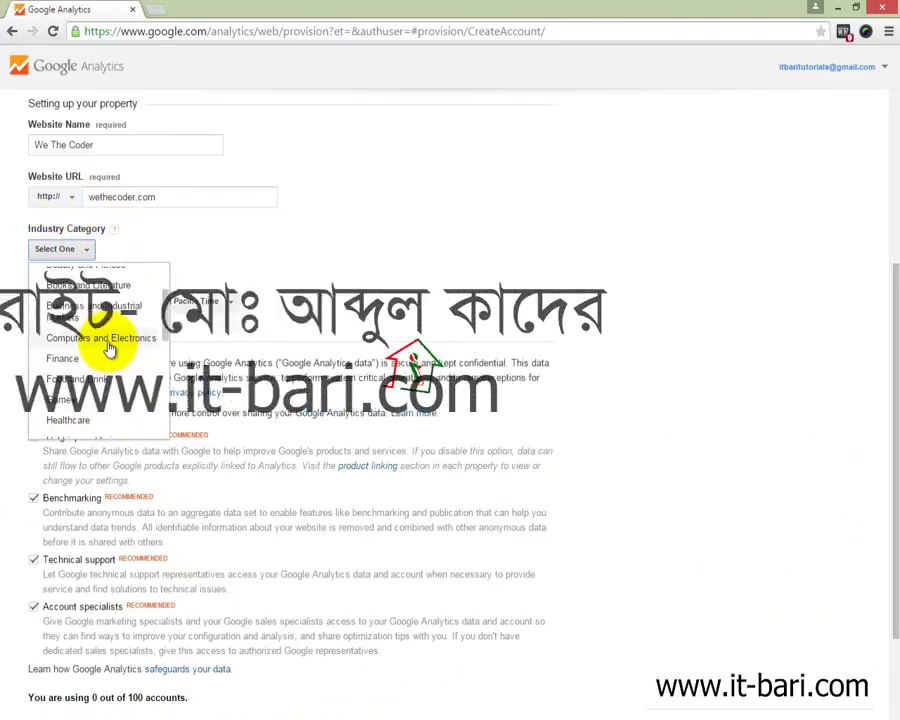
pyautogui.click(112, 342)
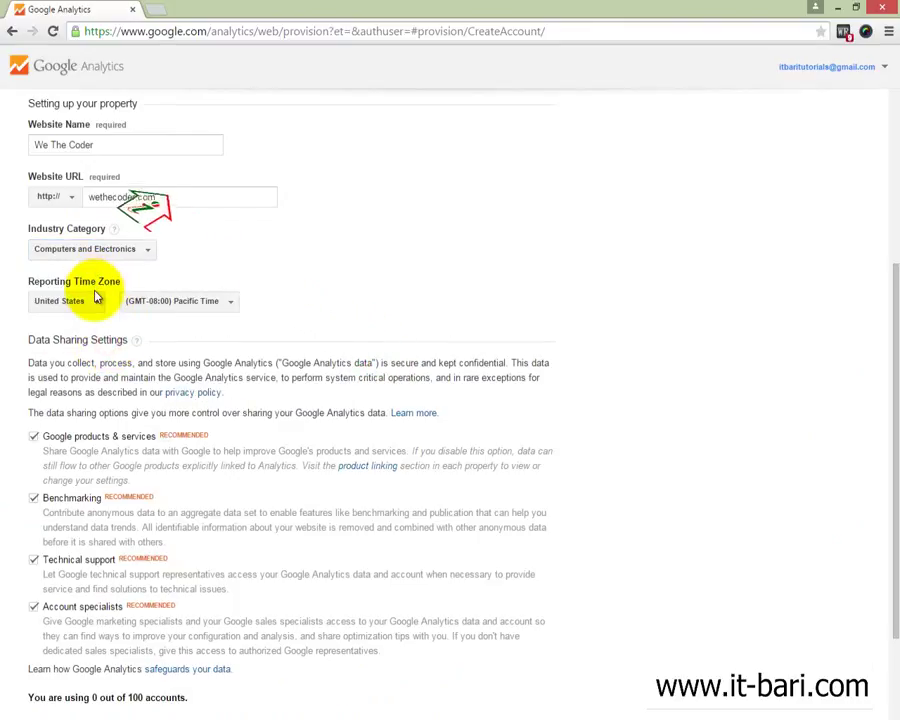
# Set the reporting time zone to Bangladesh (GMT+06:00) Dhaka
pyautogui.click(96, 300)
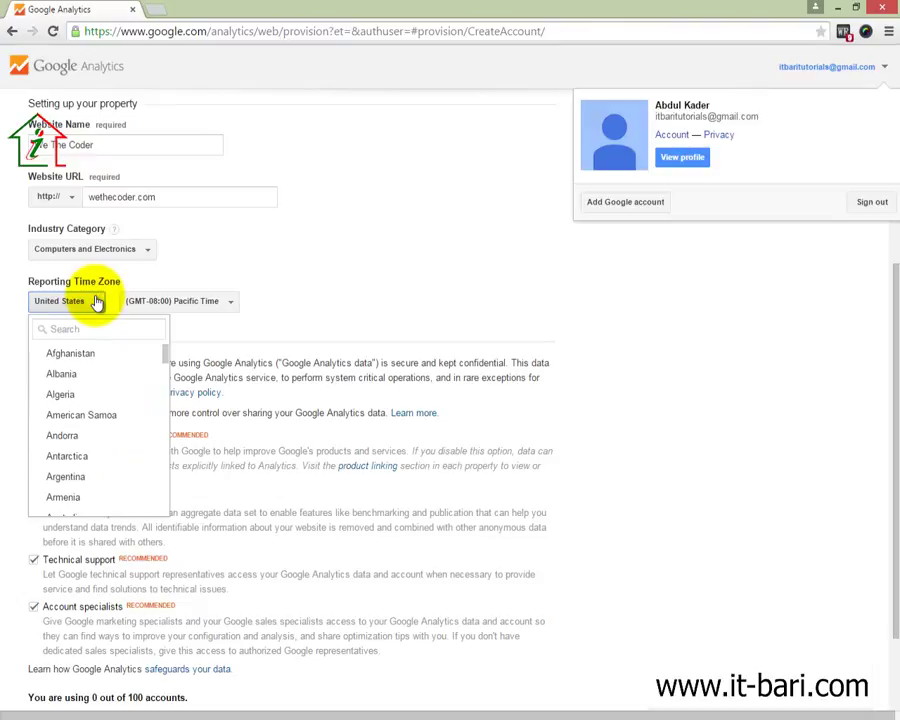
pyautogui.scroll(-4, 96, 428)
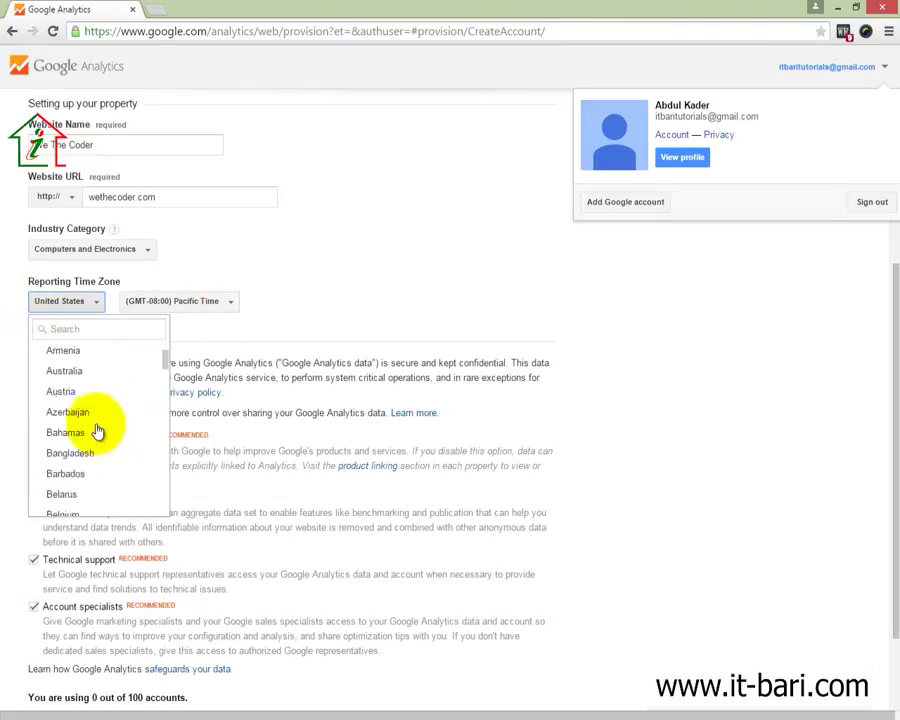
pyautogui.scroll(3, 95, 428)
pyautogui.click(84, 376)
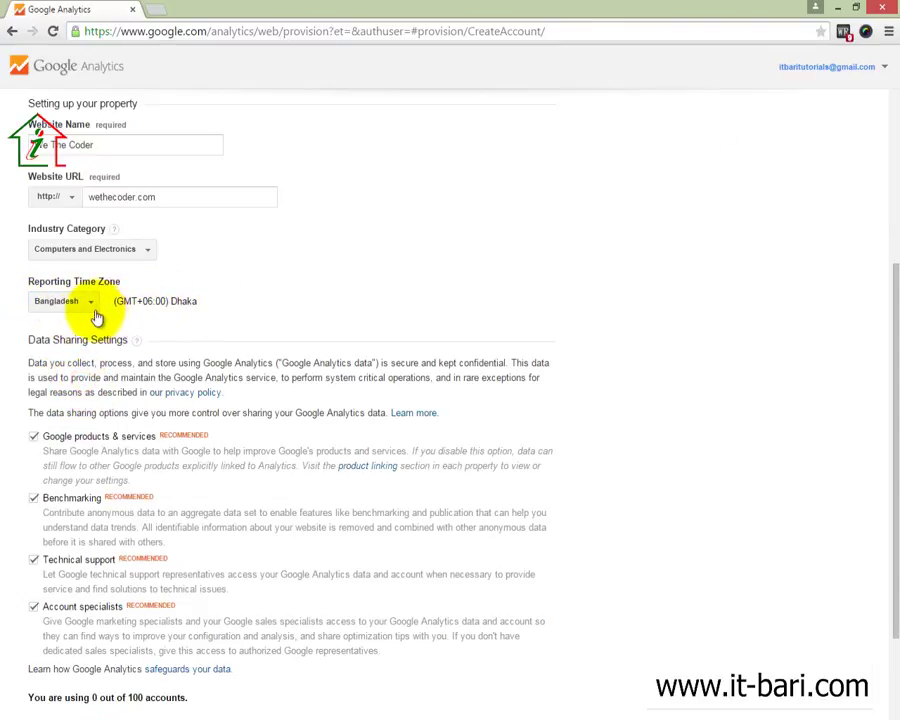
pyautogui.scroll(-3, 100, 320)
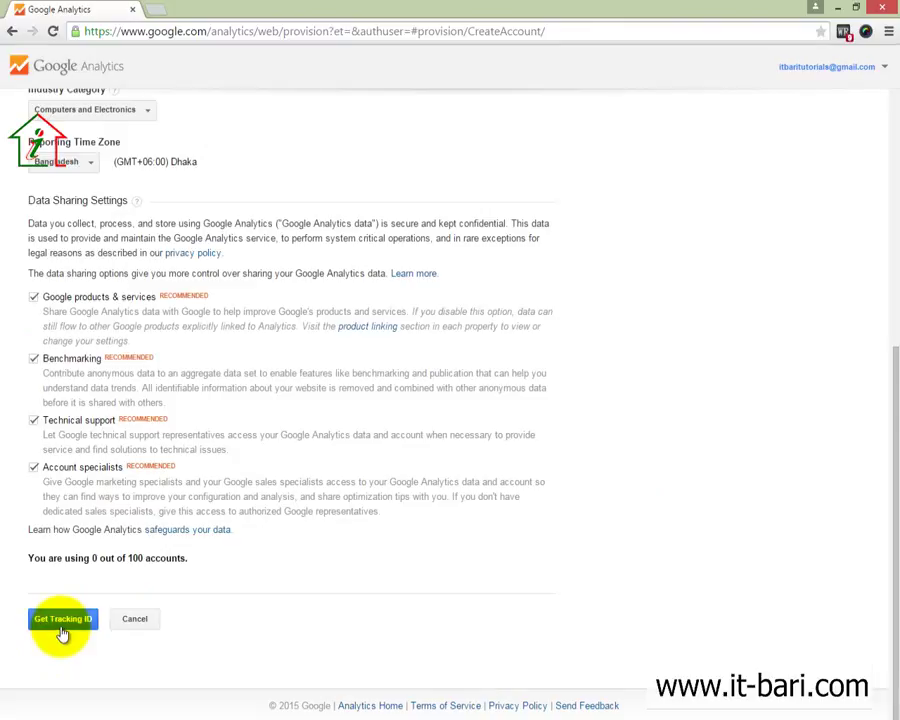
# Leave all four data sharing options enabled and request a tracking ID
pyautogui.moveTo(4, 594)
pyautogui.mouseDown()
pyautogui.moveTo(66, 644)
pyautogui.moveTo(195, 660)
pyautogui.mouseUp()
pyautogui.moveTo(12, 600); pyautogui.dragTo(105, 645)
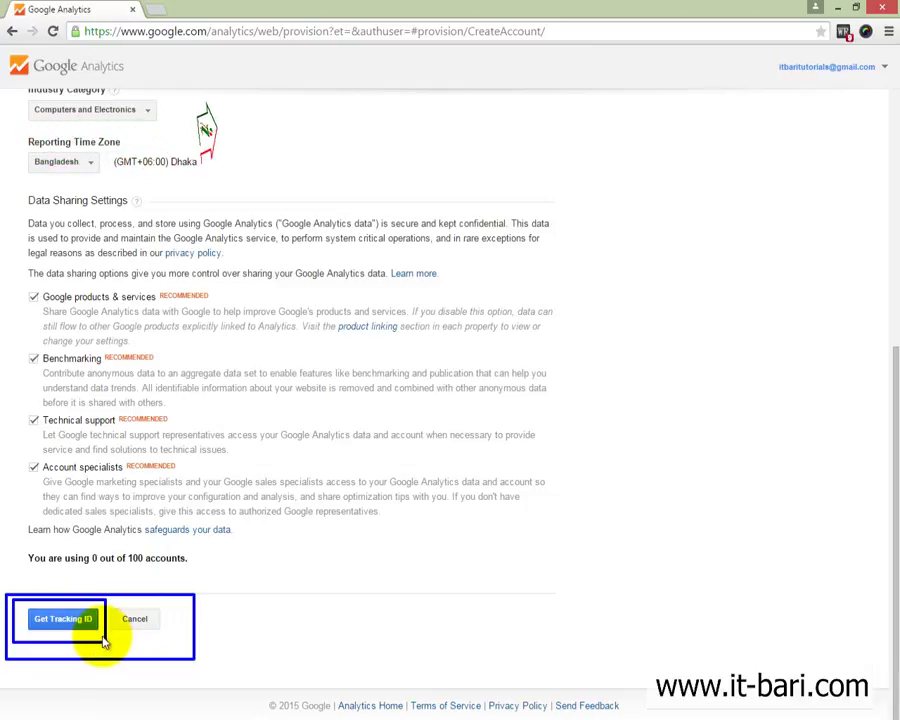
pyautogui.press('Escape')
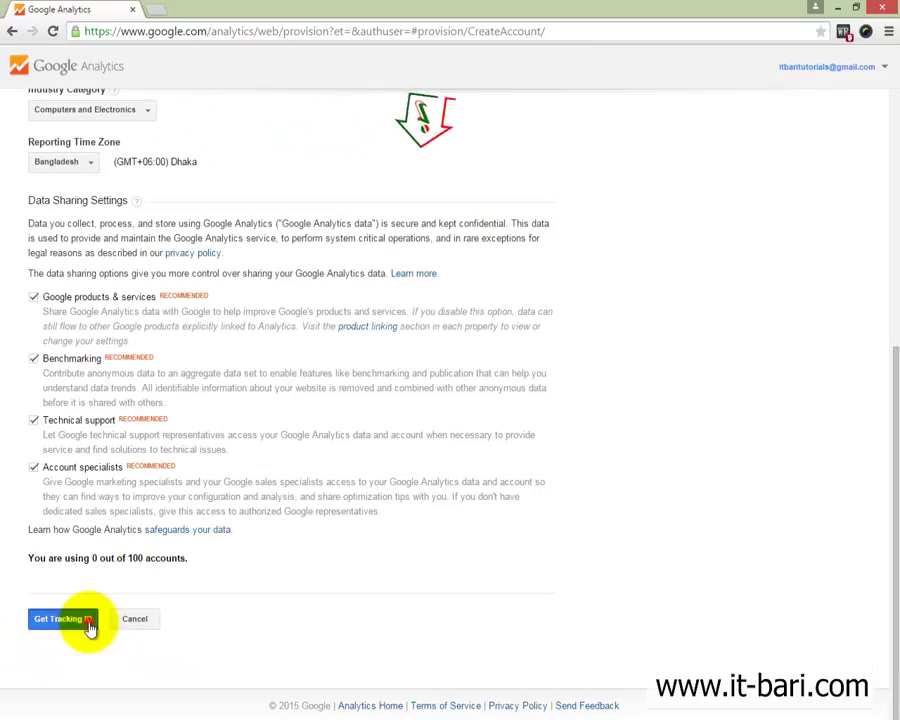
pyautogui.click(89, 624)
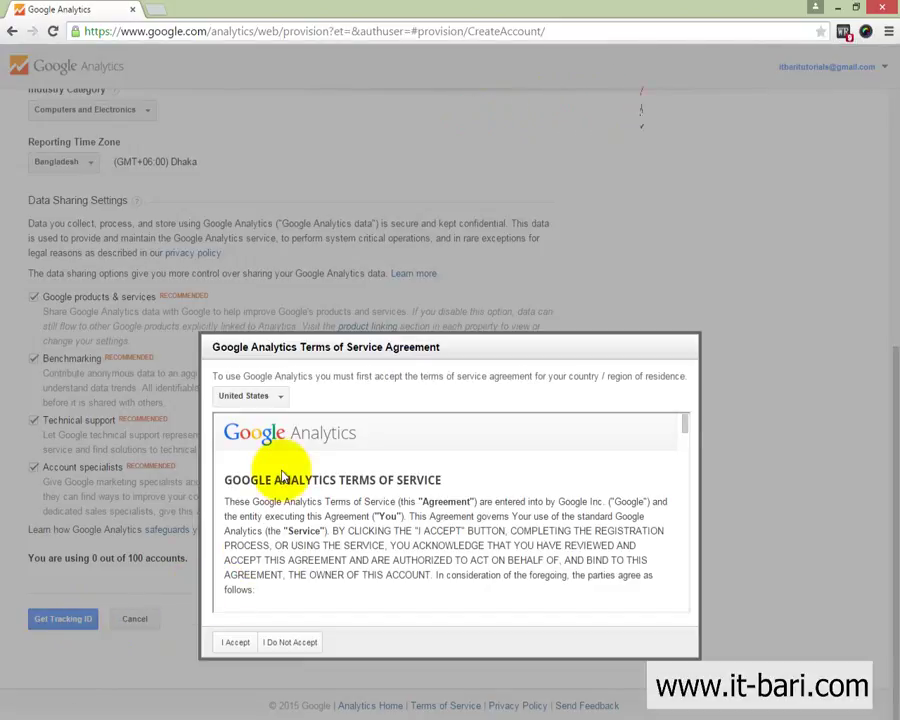
# Scroll through the Terms of Service Agreement and accept it
pyautogui.scroll(-15, 283, 477)
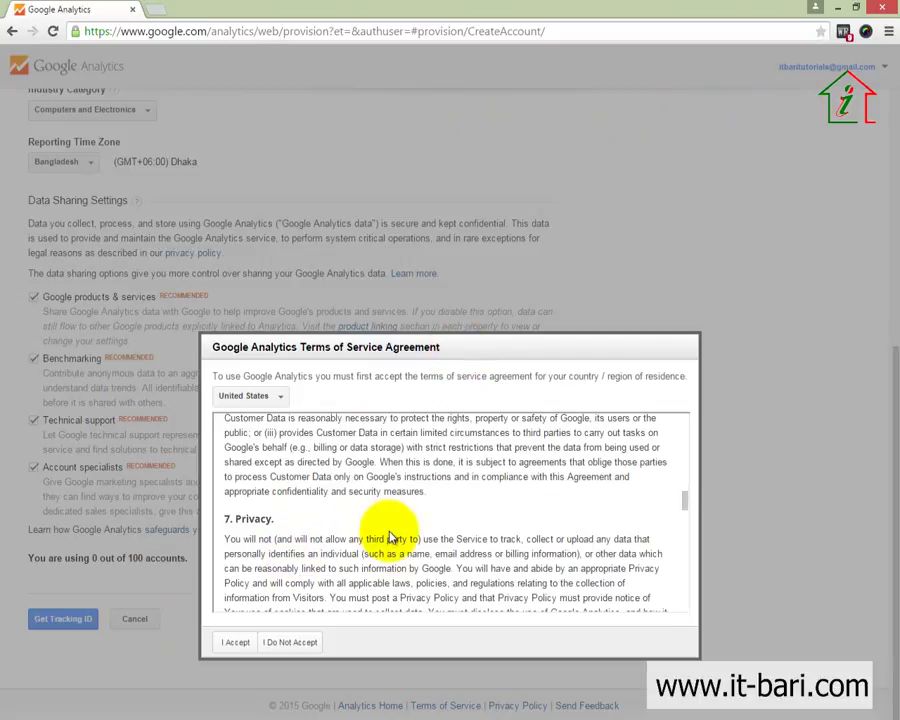
pyautogui.scroll(-5, 391, 538)
pyautogui.scroll(-10, 476, 548)
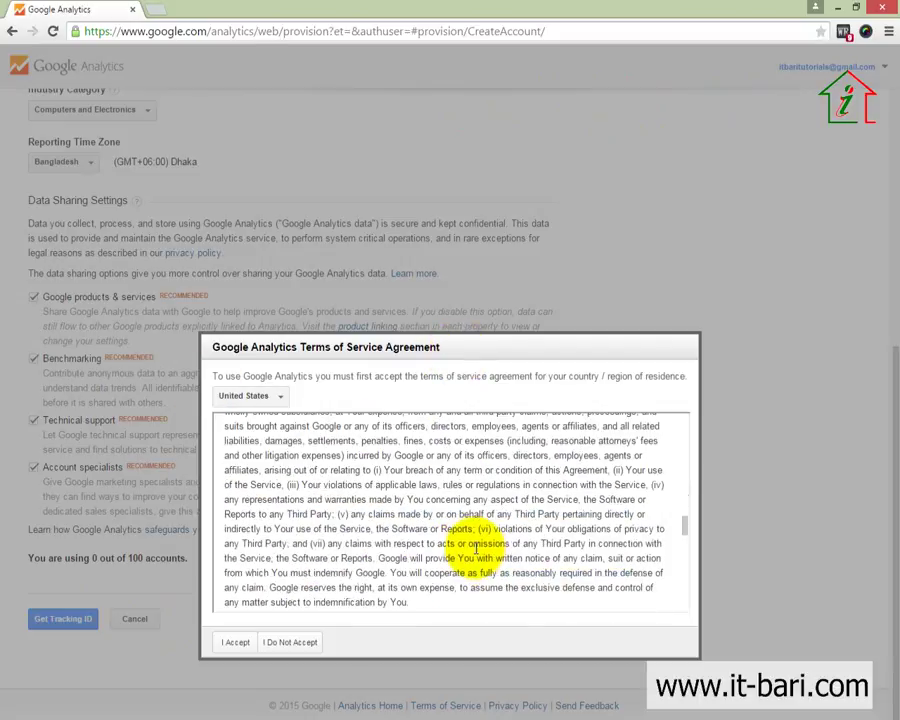
pyautogui.scroll(-5, 476, 548)
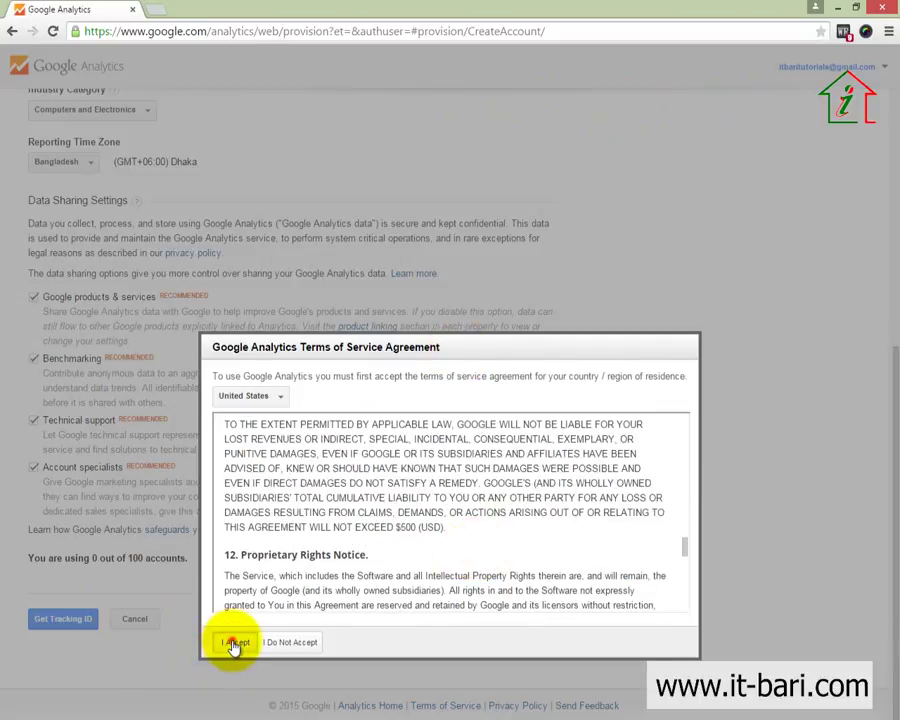
pyautogui.click(235, 643)
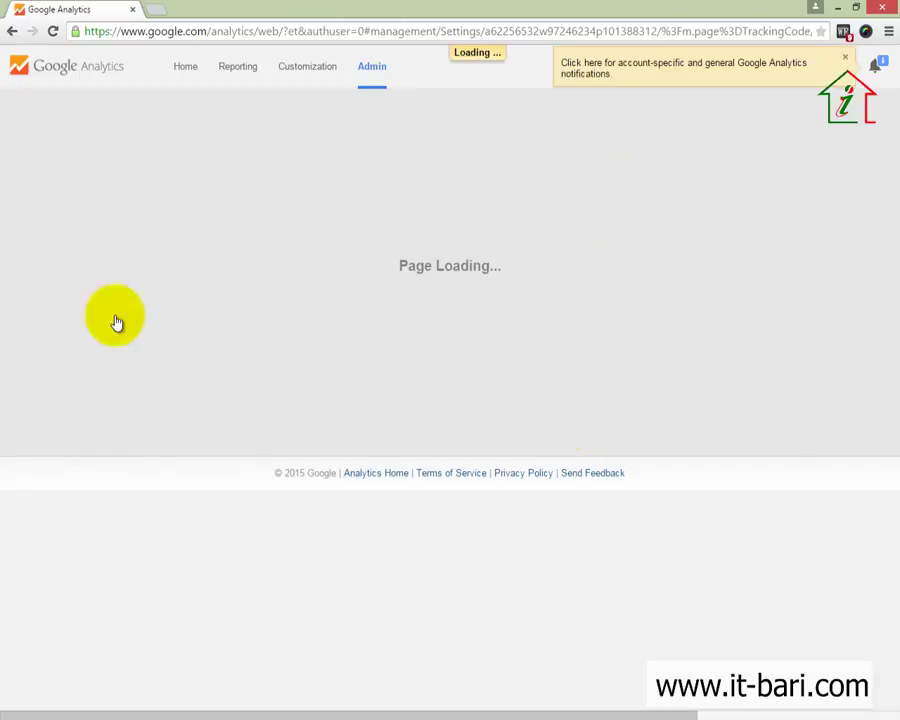
# Copy the entire Universal Analytics tracking code snippet and open a blank browser tab
pyautogui.scroll(-3, 640, 540)
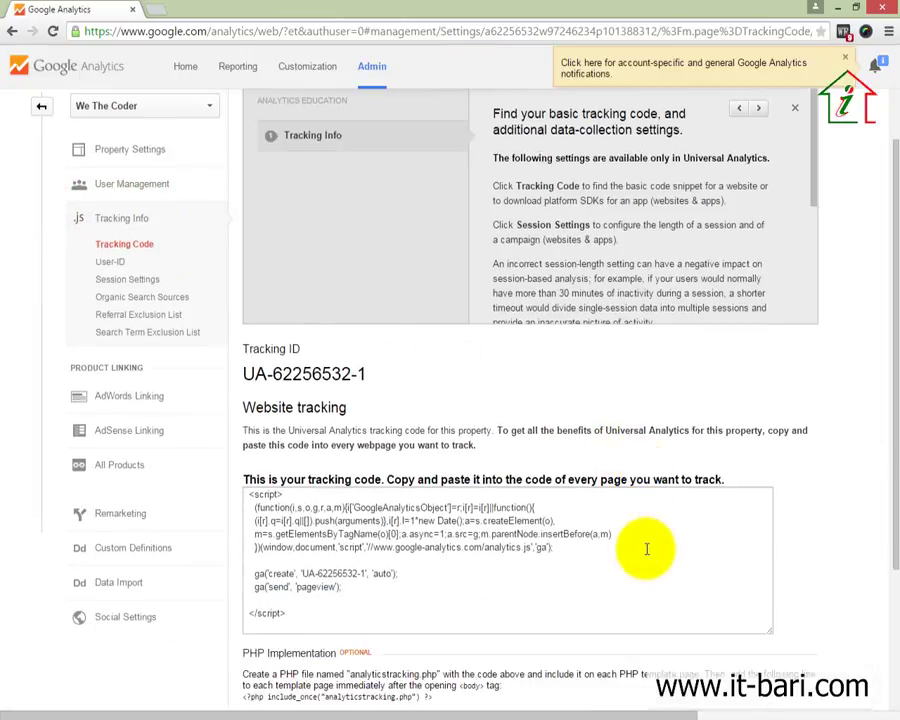
pyautogui.scroll(3, 659, 560)
pyautogui.scroll(-3, 660, 562)
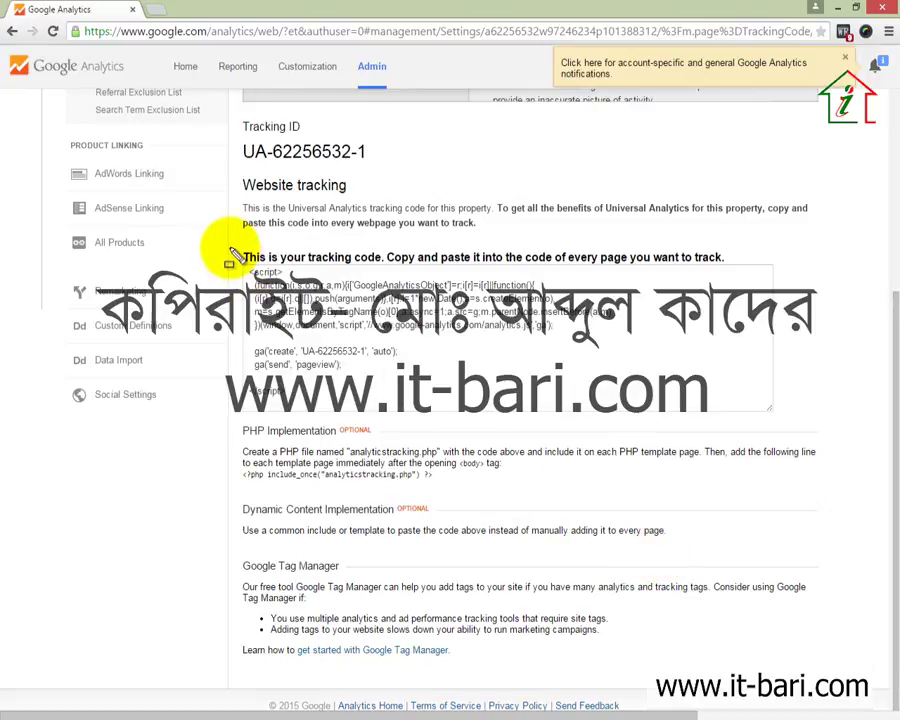
pyautogui.moveTo(222, 234)
pyautogui.mouseDown()
pyautogui.moveTo(292, 318)
pyautogui.moveTo(671, 382)
pyautogui.moveTo(862, 462)
pyautogui.mouseUp()
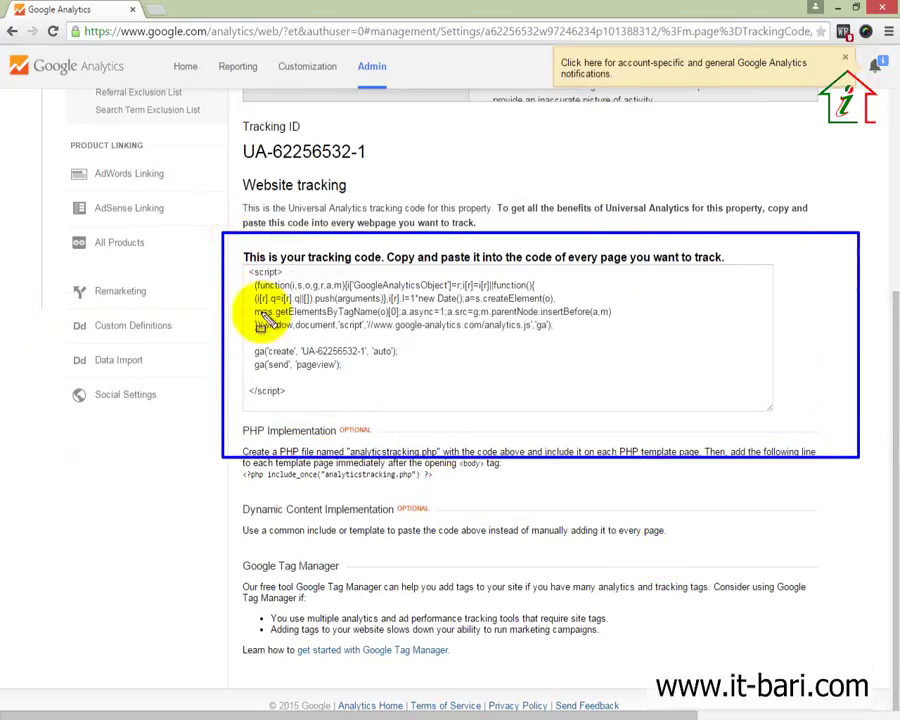
pyautogui.moveTo(237, 250)
pyautogui.mouseDown()
pyautogui.moveTo(362, 402)
pyautogui.moveTo(585, 410)
pyautogui.moveTo(738, 392)
pyautogui.moveTo(727, 407)
pyautogui.mouseUp()
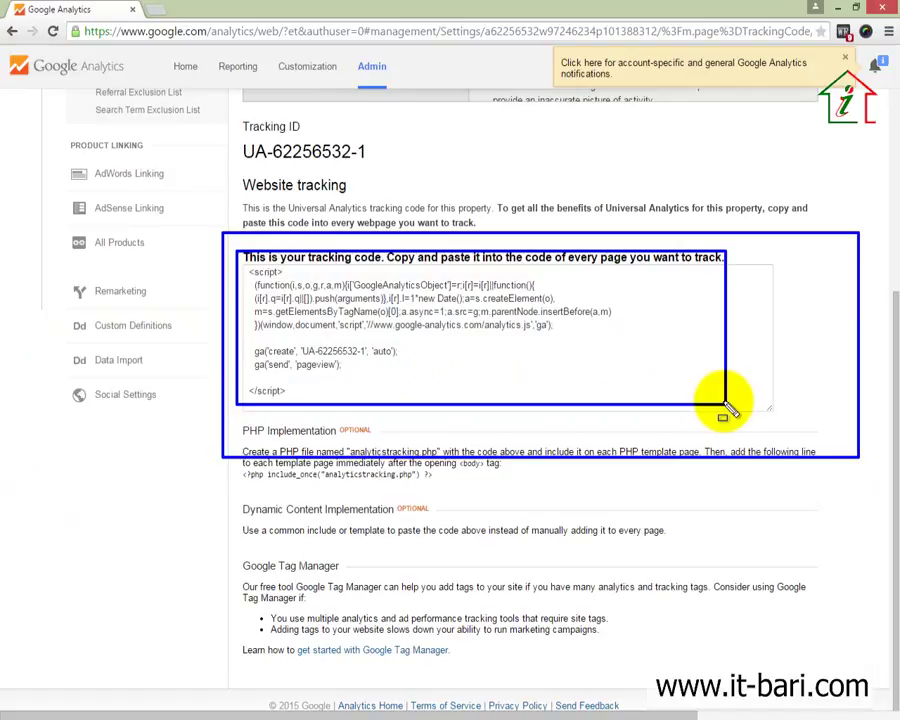
pyautogui.press('Escape')
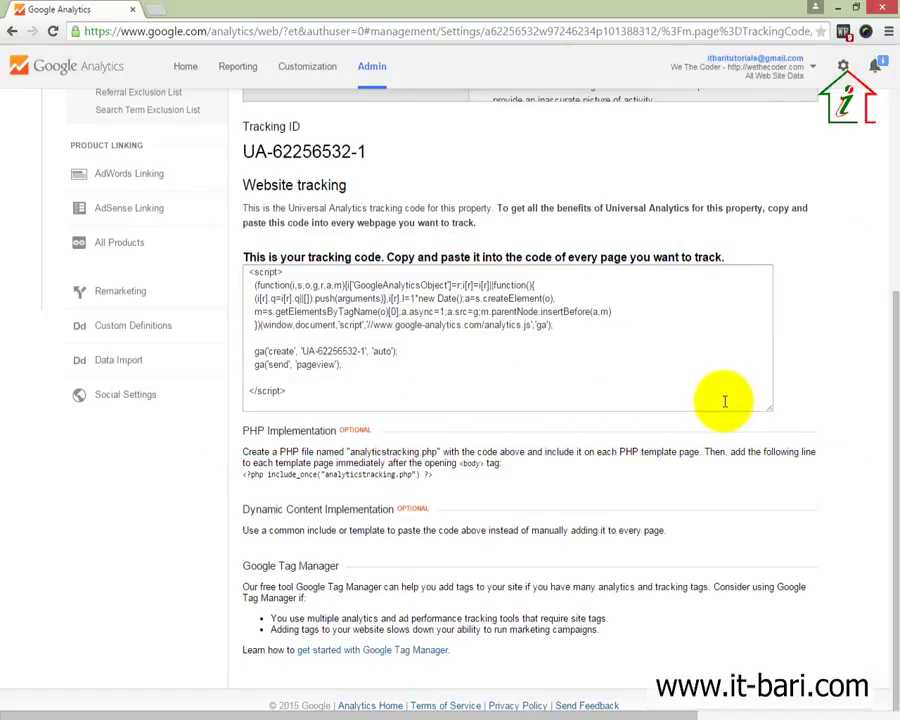
pyautogui.moveTo(320, 400); pyautogui.dragTo(181, 232)
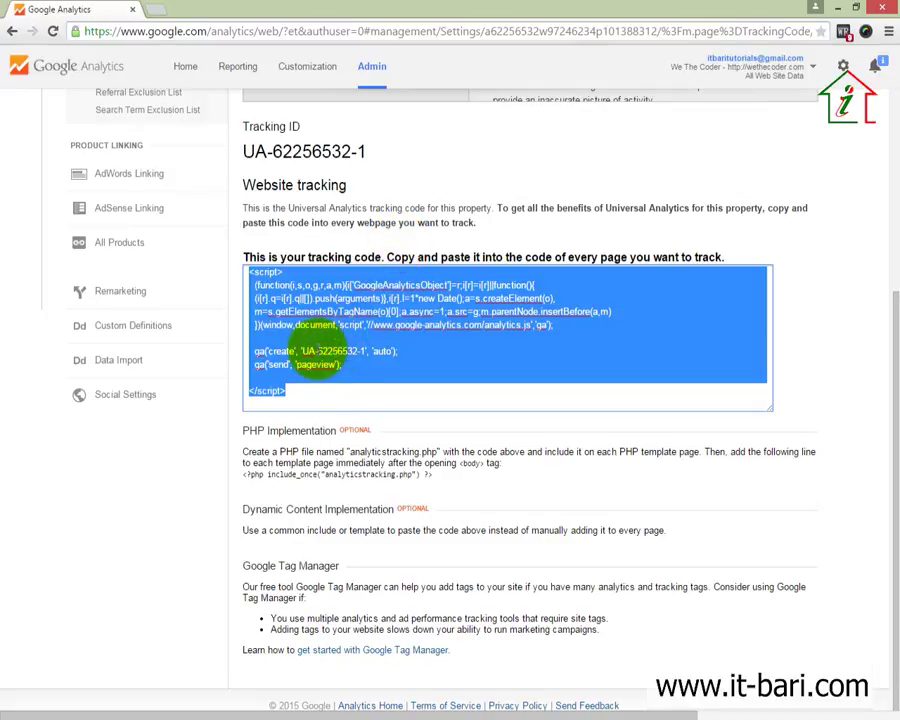
pyautogui.click(272, 303)
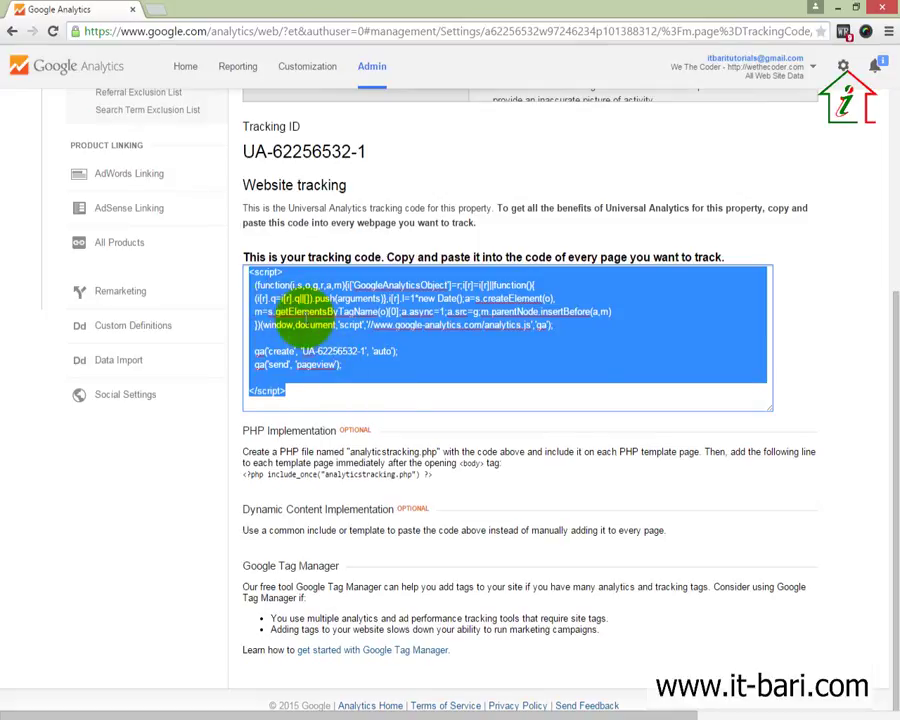
pyautogui.rightClick(333, 326)
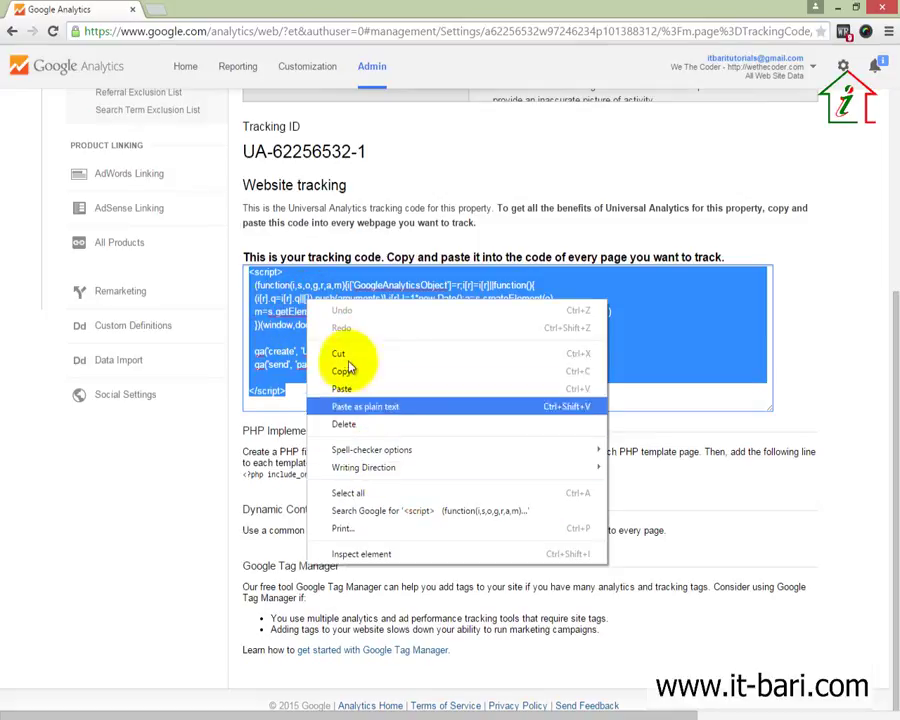
pyautogui.click(342, 370)
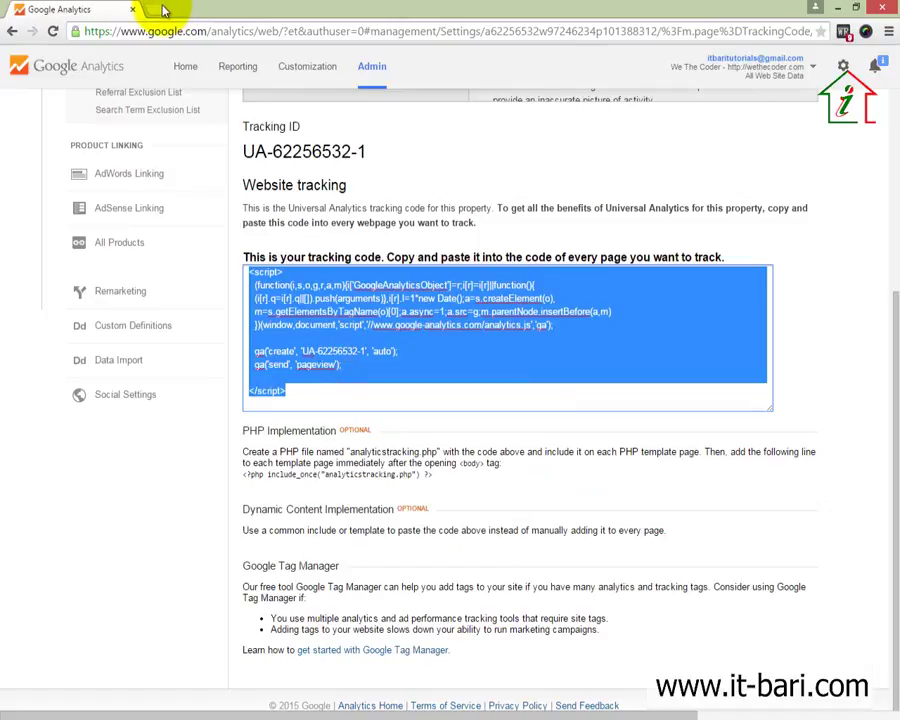
pyautogui.click(160, 10)
# Load wethecoder.com/wp-admin in the new tab and go to the Themes page
pyautogui.write('wethecoder.com/')
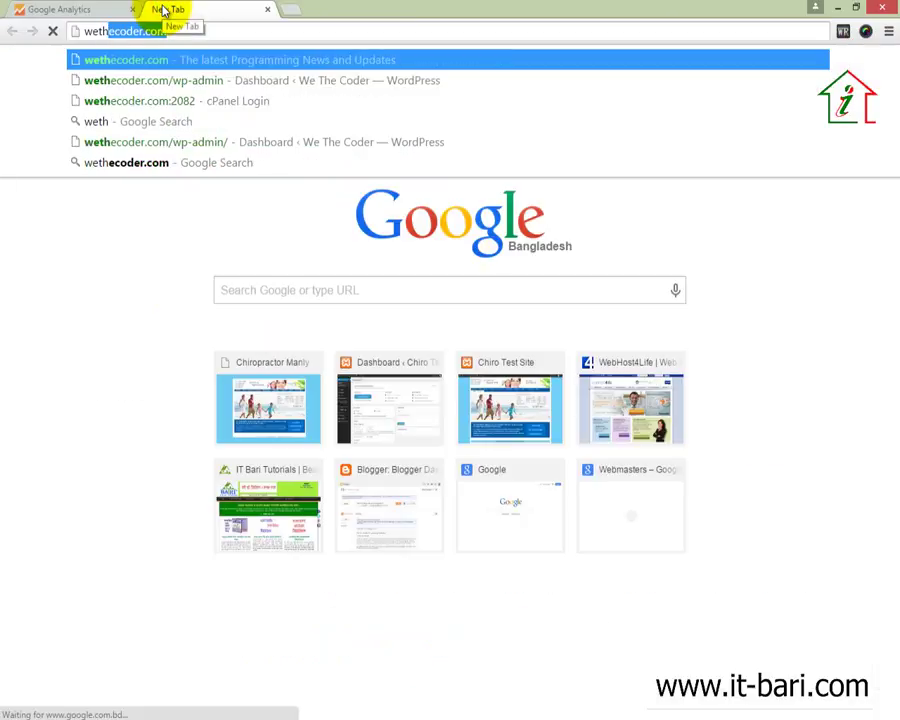
pyautogui.press('End')
pyautogui.write('/')
pyautogui.press('Down')
pyautogui.press('Return')
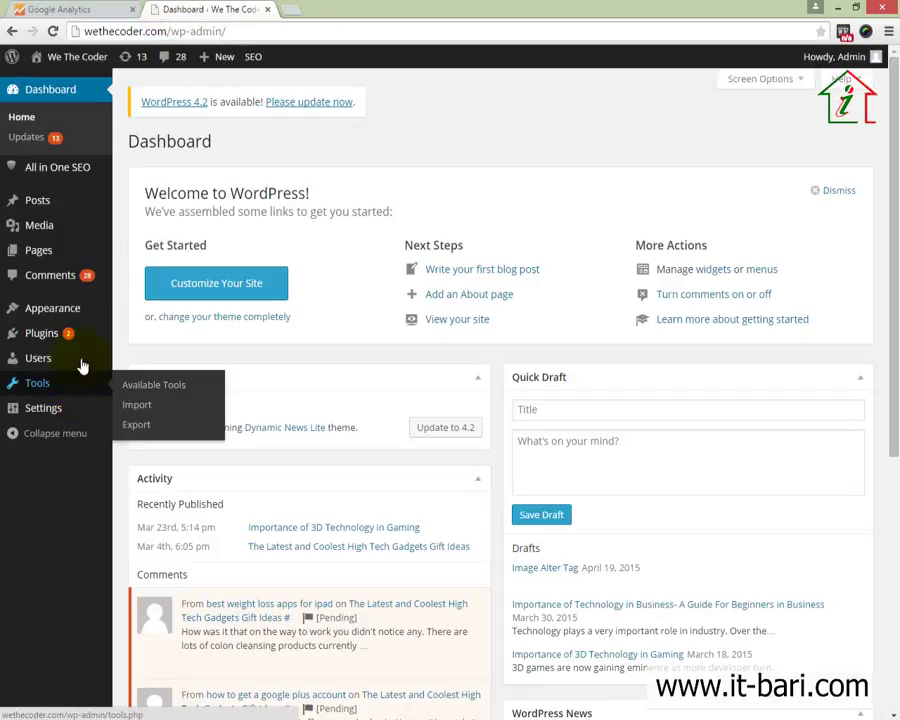
pyautogui.click(79, 316)
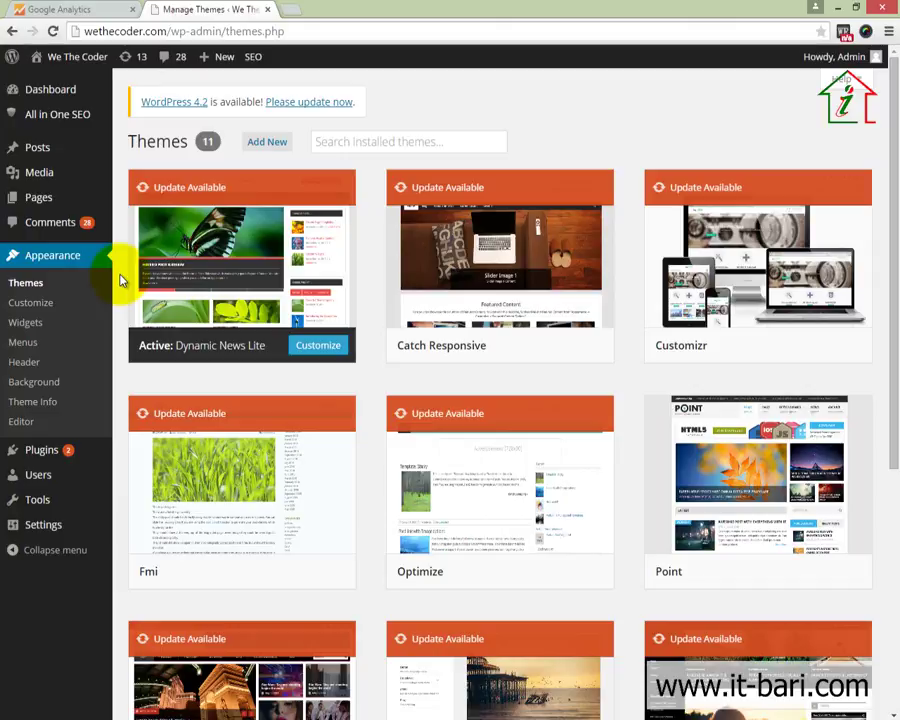
# Browse the All in One SEO settings, including Exclude Pages and Additional Post Headers
pyautogui.click(60, 116)
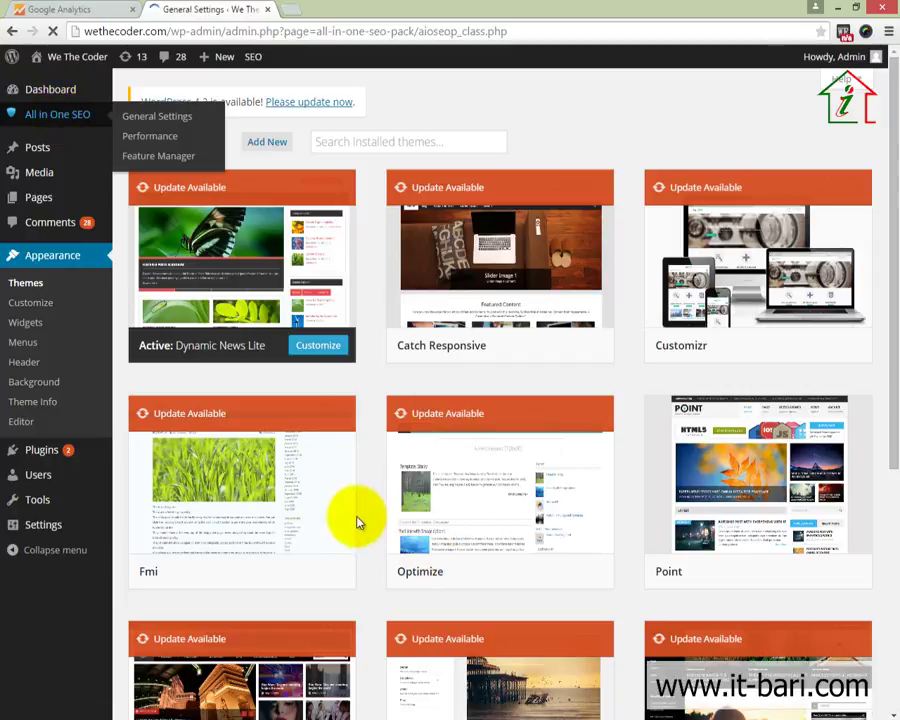
pyautogui.scroll(-13, 351, 455)
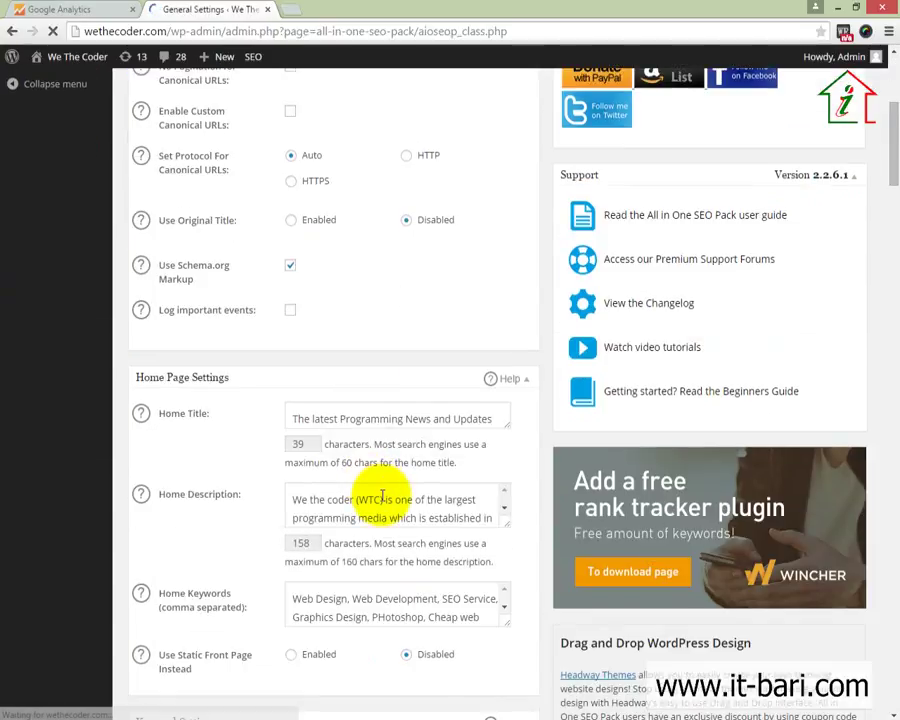
pyautogui.scroll(-10, 512, 498)
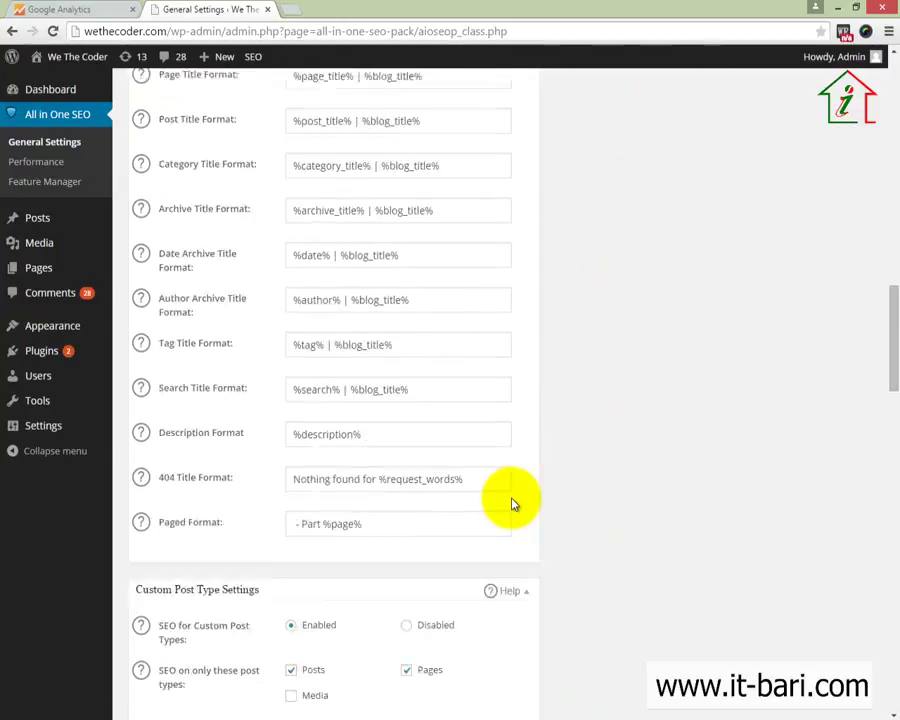
pyautogui.scroll(3, 512, 502)
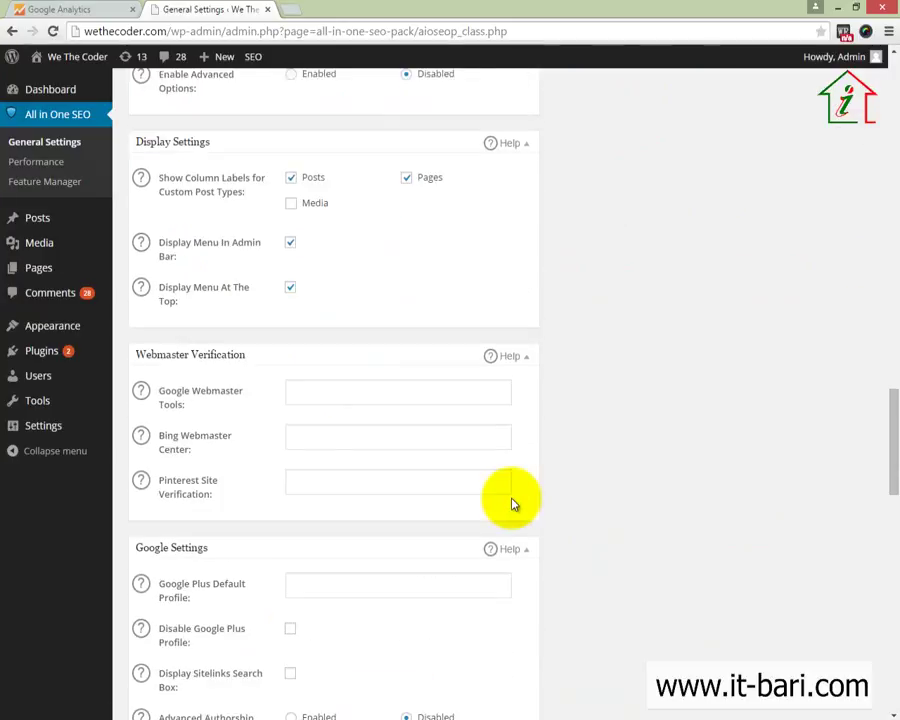
pyautogui.scroll(-3, 307, 502)
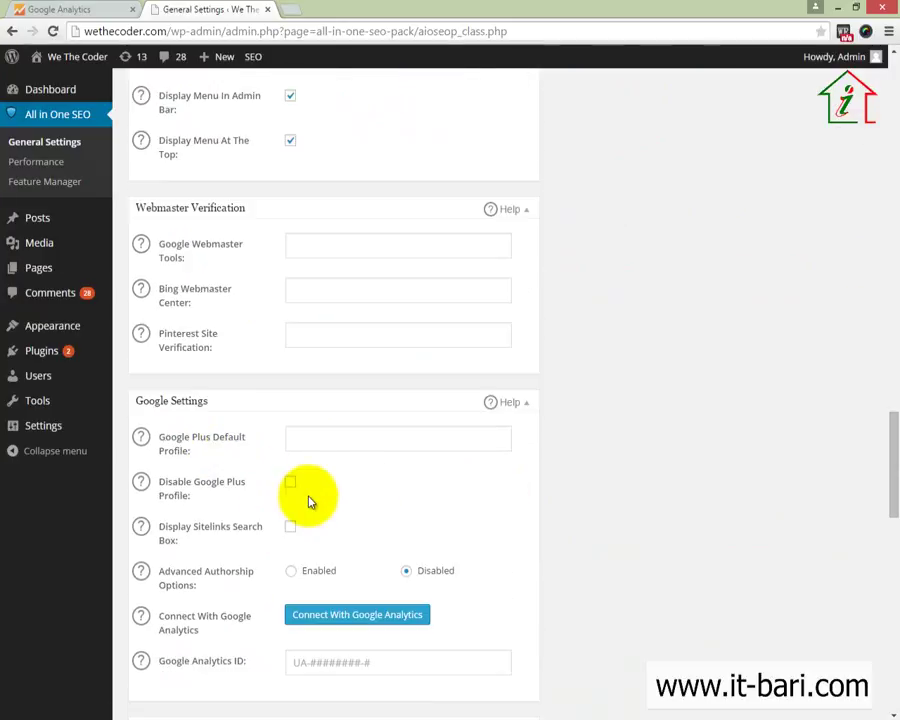
pyautogui.scroll(-12, 309, 500)
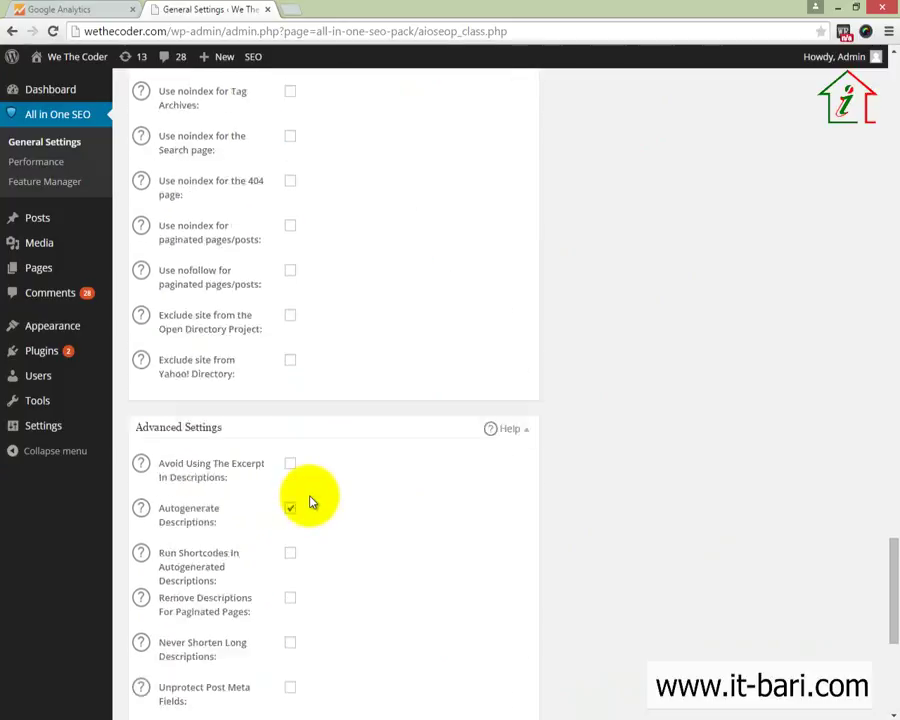
pyautogui.scroll(-1, 311, 496)
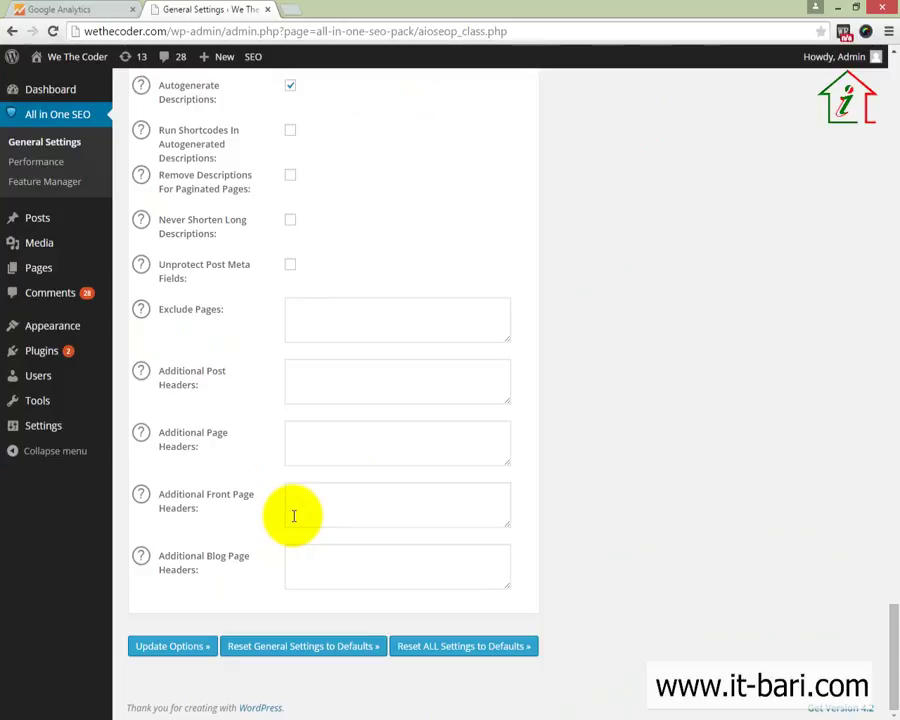
pyautogui.click(297, 311)
pyautogui.click(297, 388)
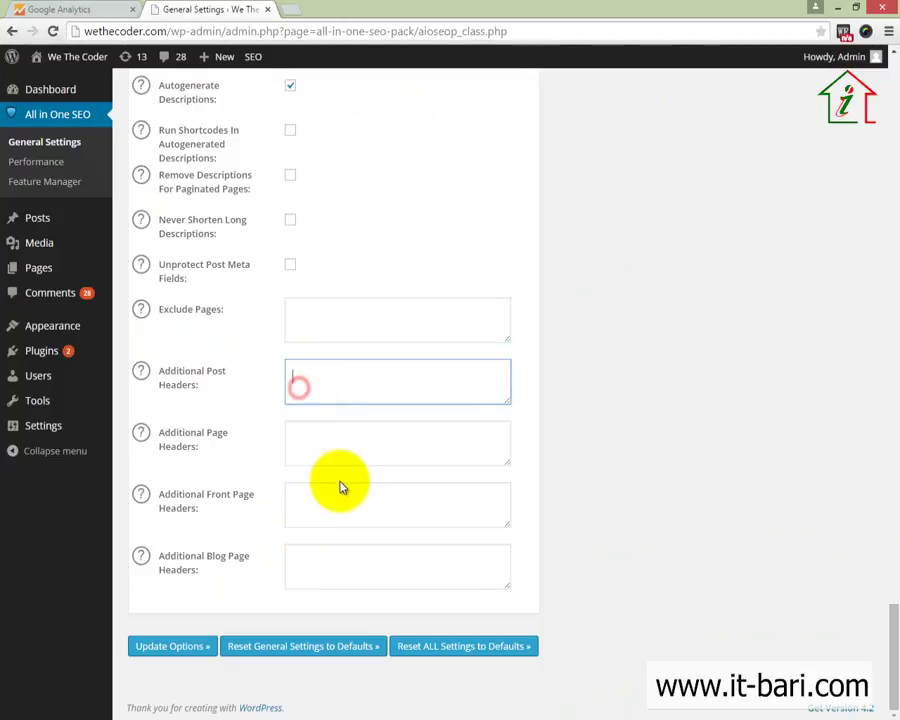
pyautogui.scroll(5, 340, 485)
pyautogui.scroll(8, 340, 487)
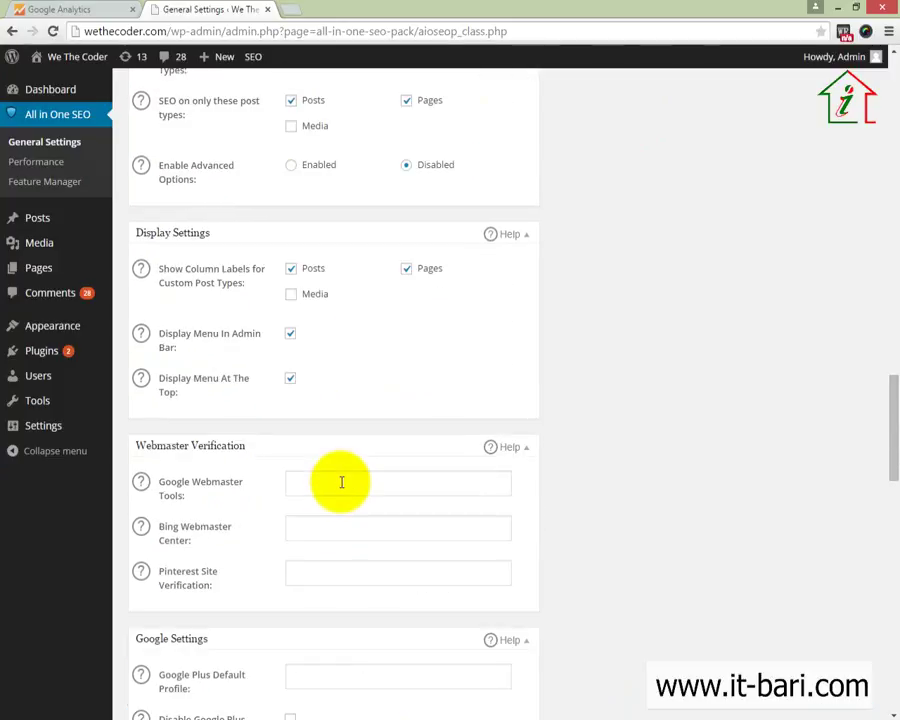
# Search the settings page for 'analy', then return to the Themes page
pyautogui.hotkey('ctrl', 'f')
pyautogui.write('analytic')
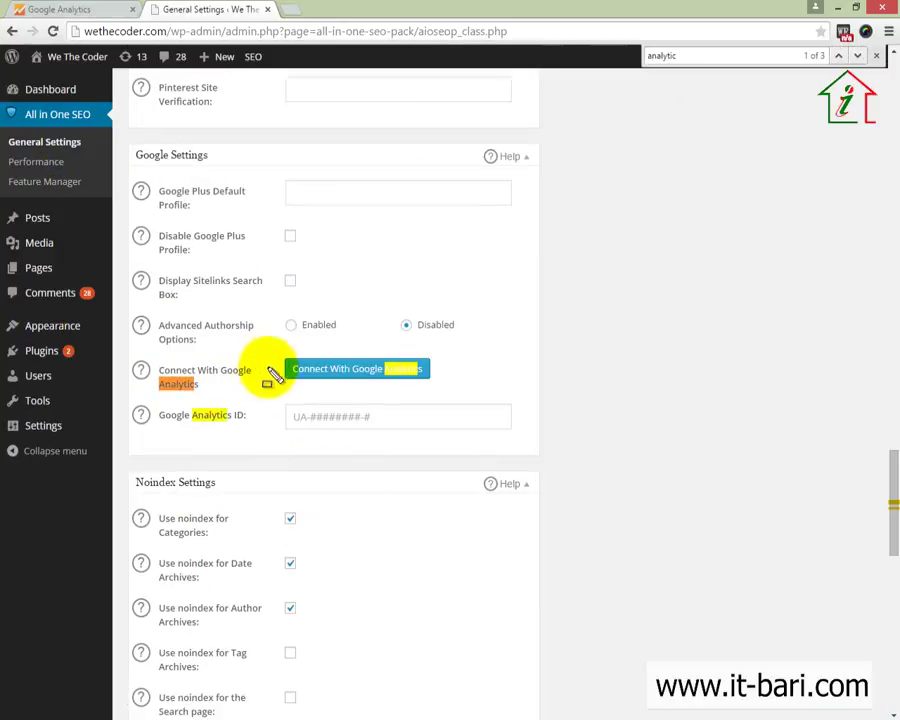
pyautogui.moveTo(268, 350); pyautogui.dragTo(452, 383)
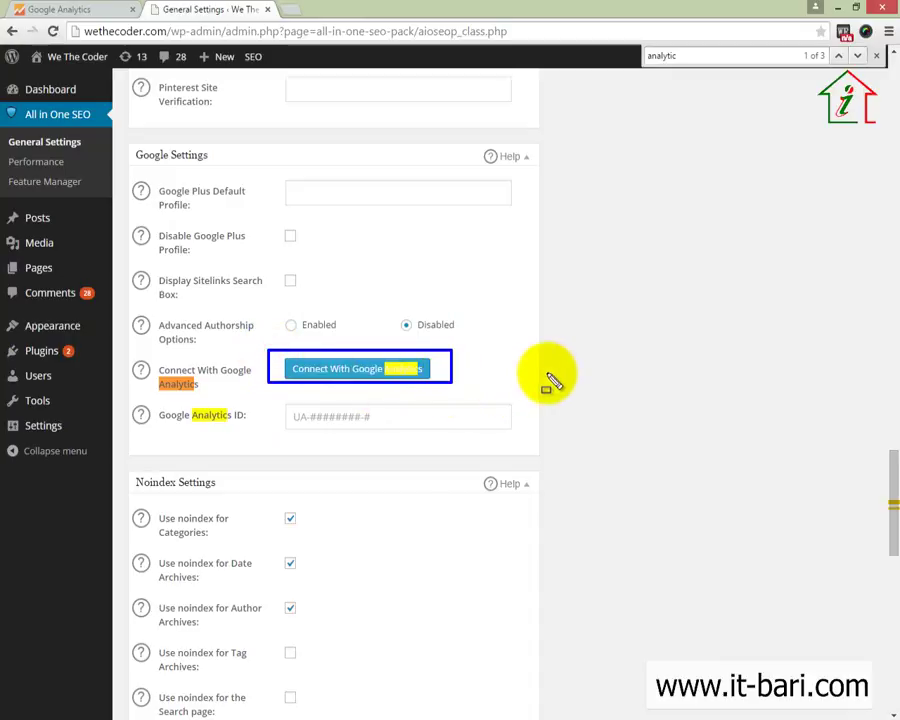
pyautogui.click(876, 55)
pyautogui.moveTo(265, 347); pyautogui.dragTo(485, 392)
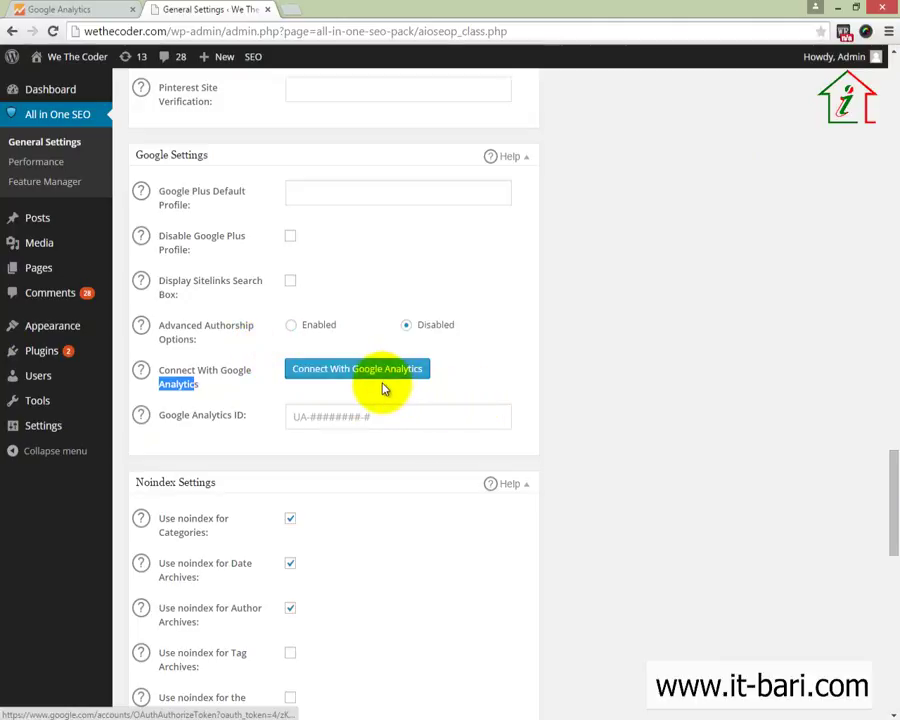
pyautogui.scroll(20, 383, 392)
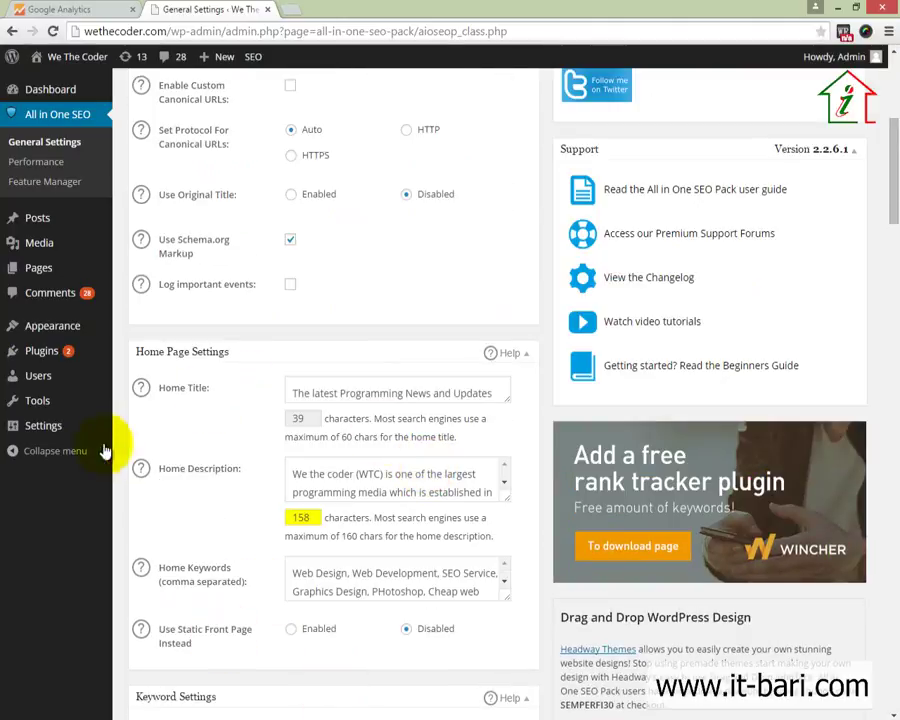
pyautogui.moveTo(98, 338)
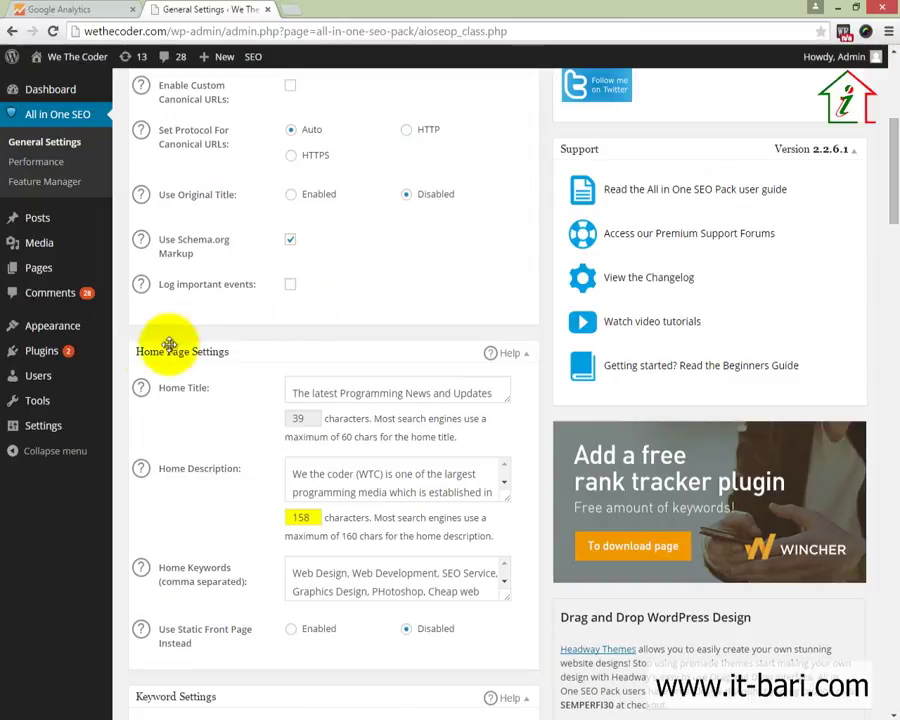
pyautogui.click(72, 333)
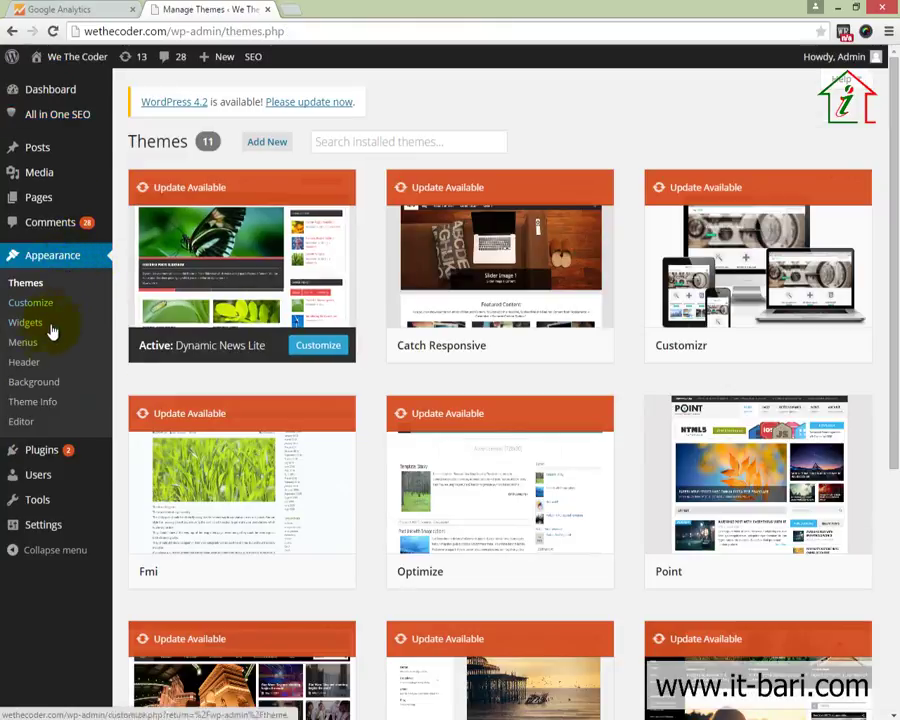
# Open Dynamic News Lite's Header (header.php) template in the theme editor
pyautogui.click(26, 428)
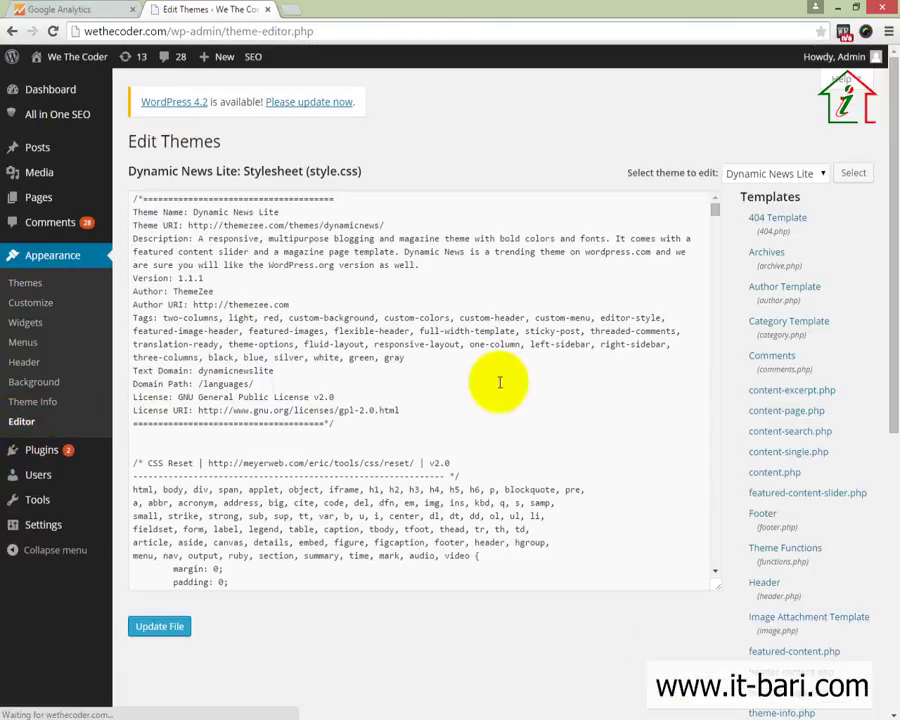
pyautogui.scroll(-2, 770, 400)
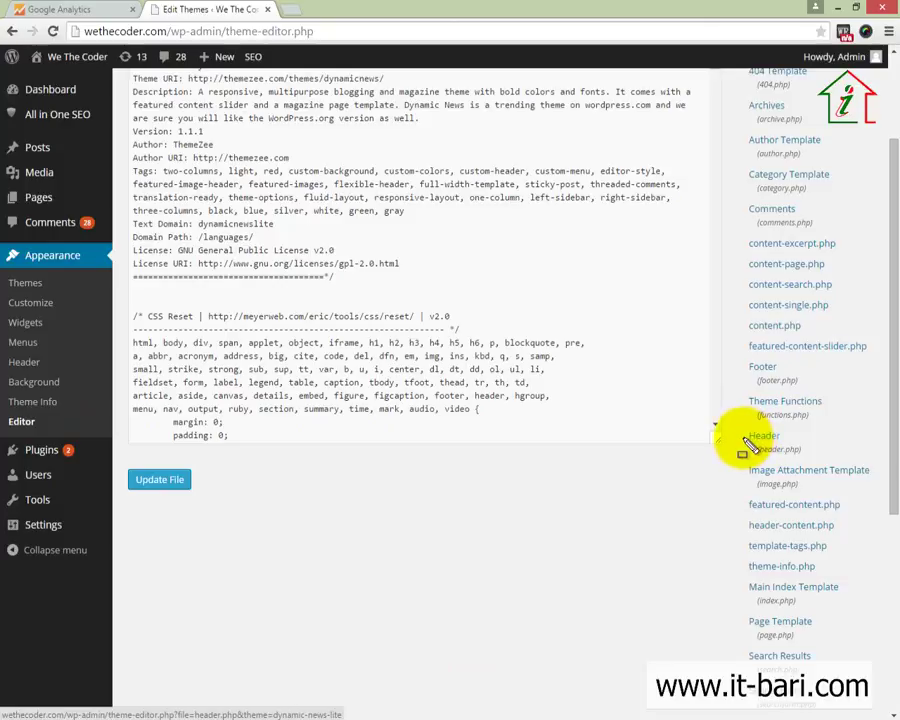
pyautogui.moveTo(731, 420)
pyautogui.mouseDown()
pyautogui.moveTo(796, 454)
pyautogui.moveTo(877, 462)
pyautogui.mouseUp()
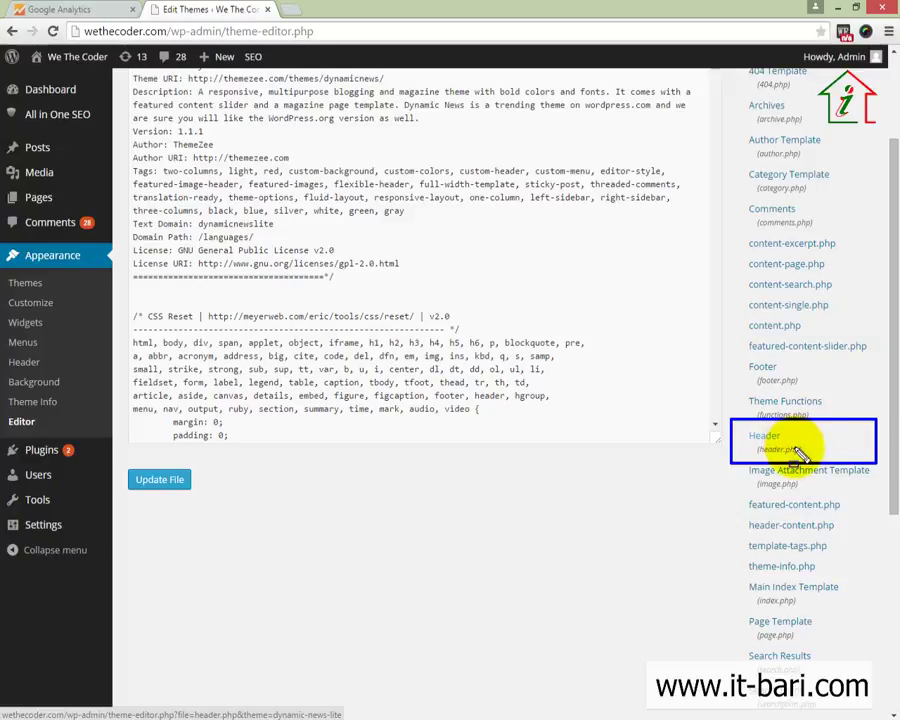
pyautogui.moveTo(878, 432)
pyautogui.mouseDown()
pyautogui.moveTo(846, 440)
pyautogui.moveTo(790, 433)
pyautogui.mouseUp()
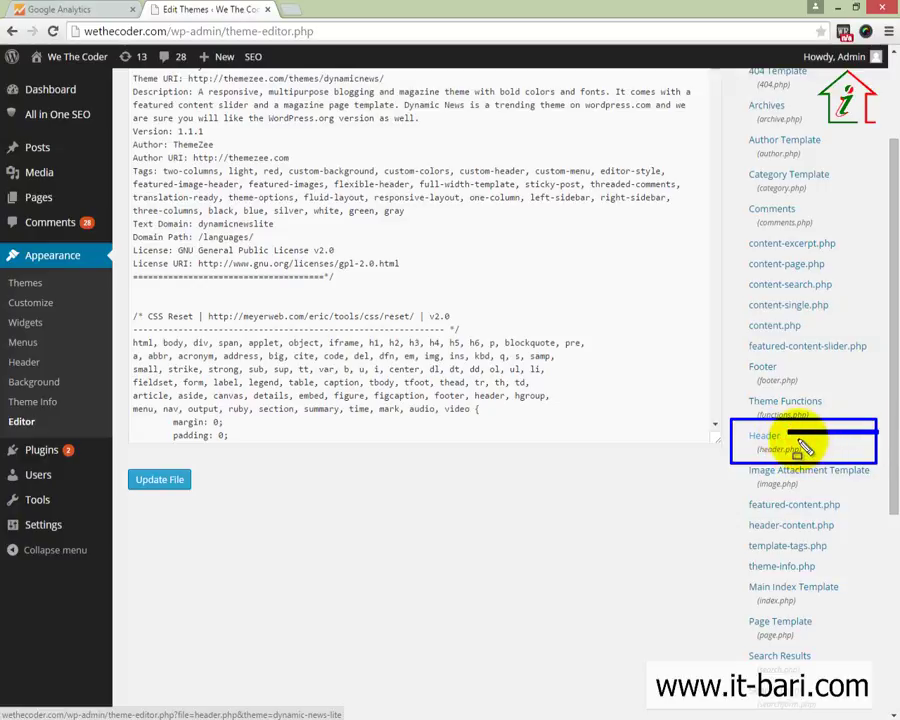
pyautogui.press('Escape')
pyautogui.click(772, 438)
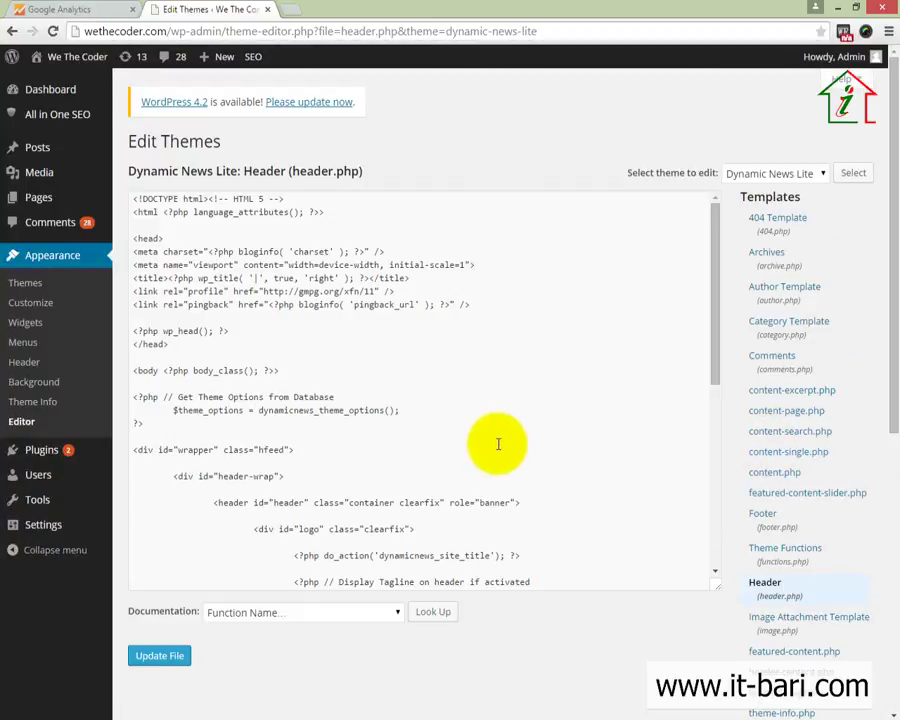
pyautogui.click(477, 432)
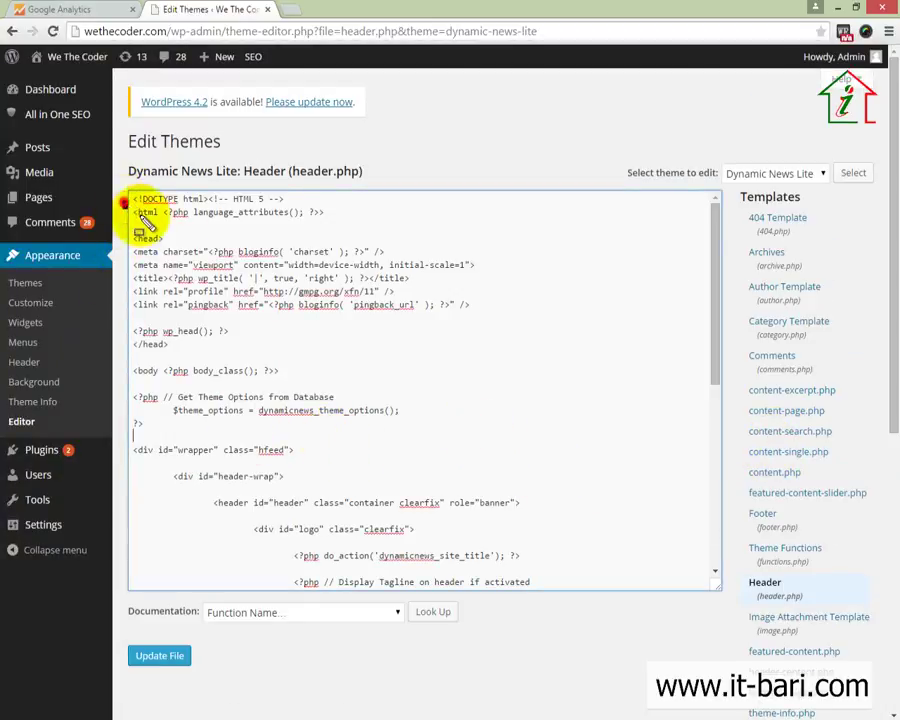
# Highlight lines in header.php to locate the wp_head call and closing head tag
pyautogui.moveTo(124, 203); pyautogui.dragTo(355, 223)
pyautogui.moveTo(128, 229); pyautogui.dragTo(172, 248)
pyautogui.moveTo(126, 334); pyautogui.dragTo(197, 352)
pyautogui.moveTo(125, 362); pyautogui.dragTo(173, 384)
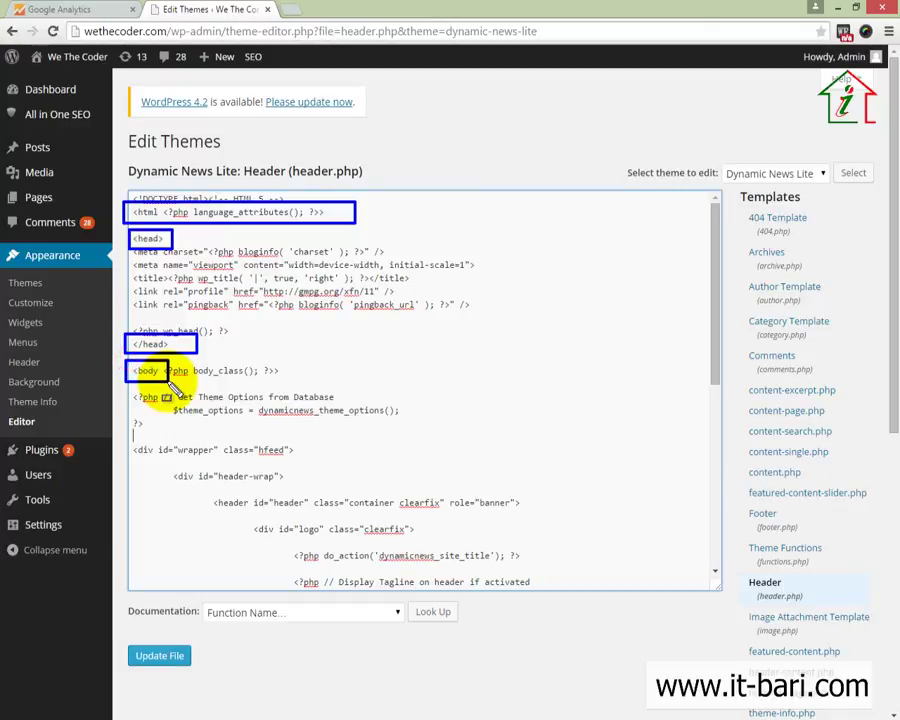
pyautogui.press('Escape')
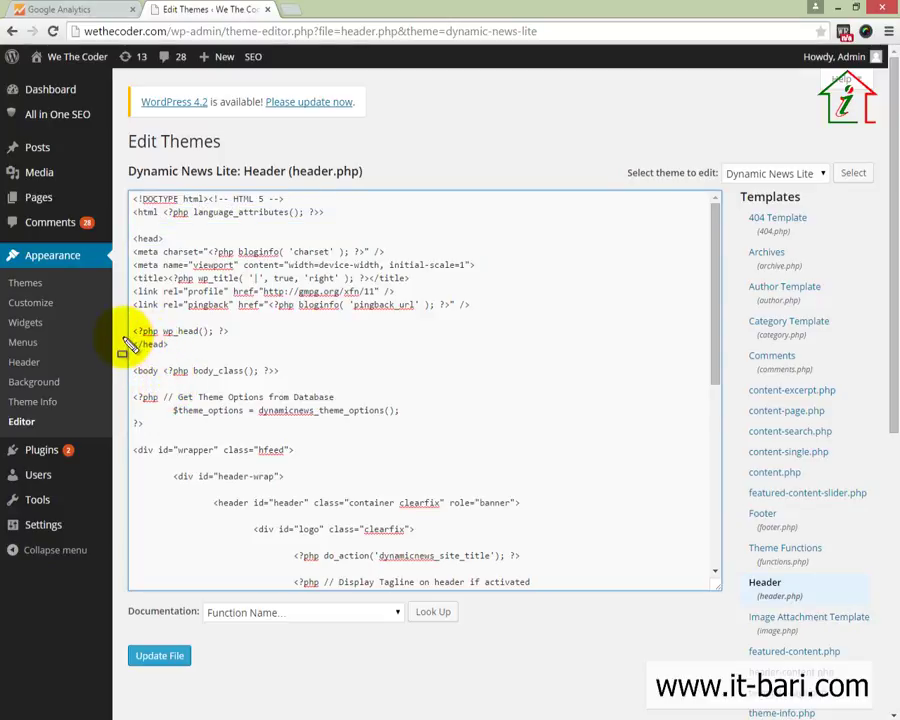
pyautogui.moveTo(122, 337)
pyautogui.mouseDown()
pyautogui.moveTo(161, 354)
pyautogui.moveTo(191, 352)
pyautogui.mouseUp()
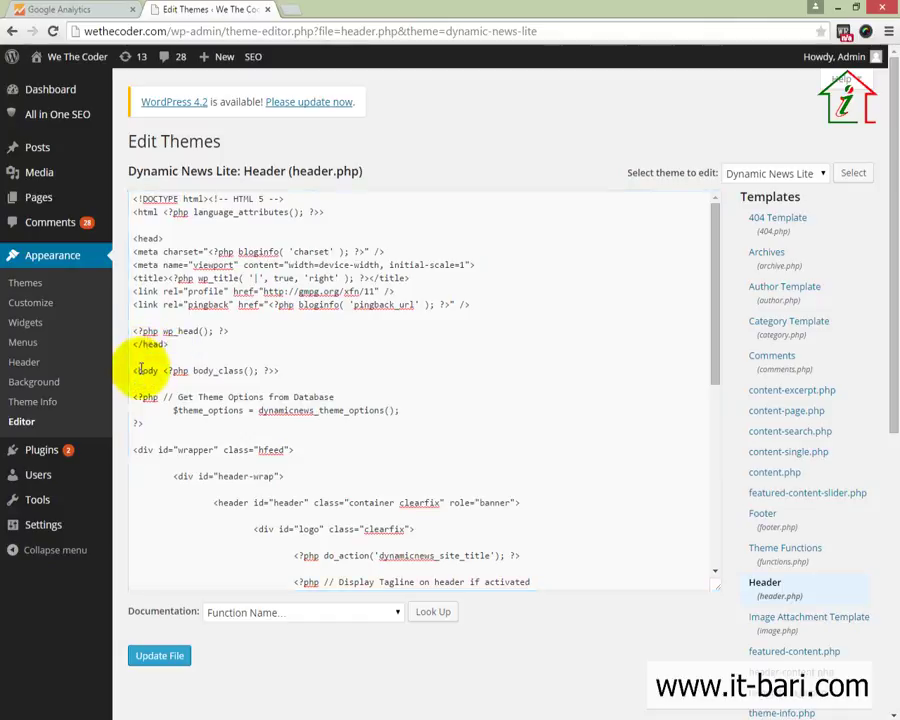
# Paste the Google Analytics tracking script on a new line after wp_head, removing the blank line before </script>
pyautogui.click(240, 331)
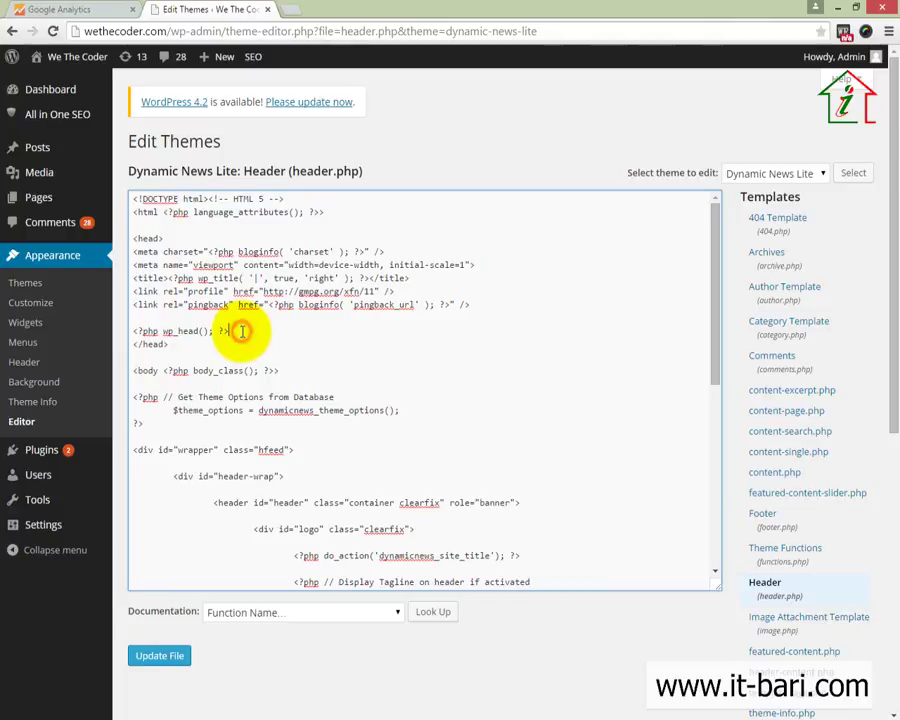
pyautogui.press('Return')
pyautogui.press('Return')
pyautogui.press('Return')
pyautogui.press('Return')
pyautogui.press('Return')
pyautogui.press('Return')
pyautogui.click(147, 357)
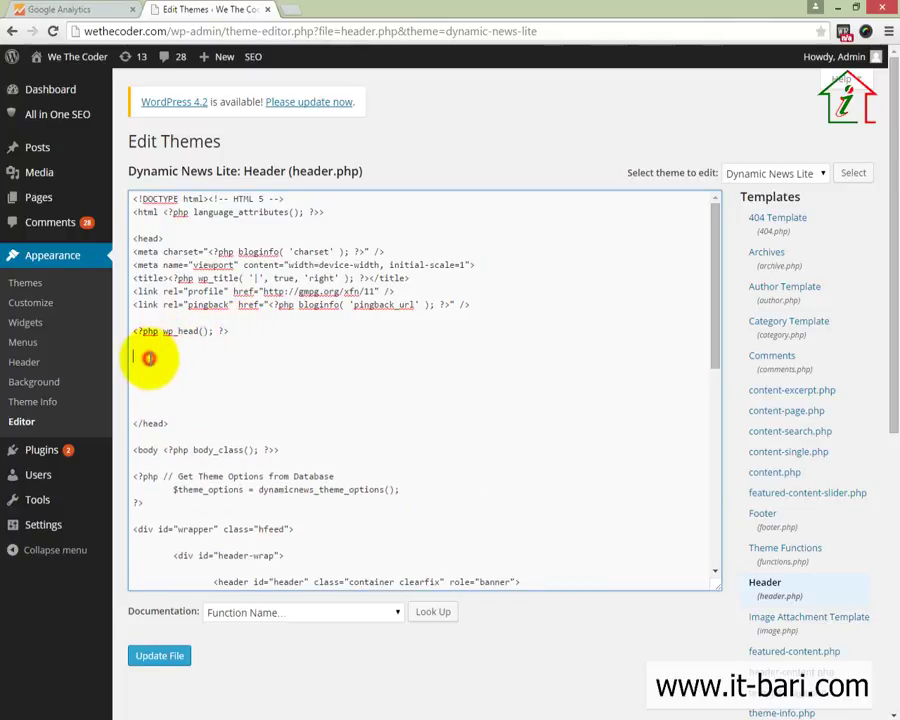
pyautogui.rightClick(148, 358)
pyautogui.click(212, 448)
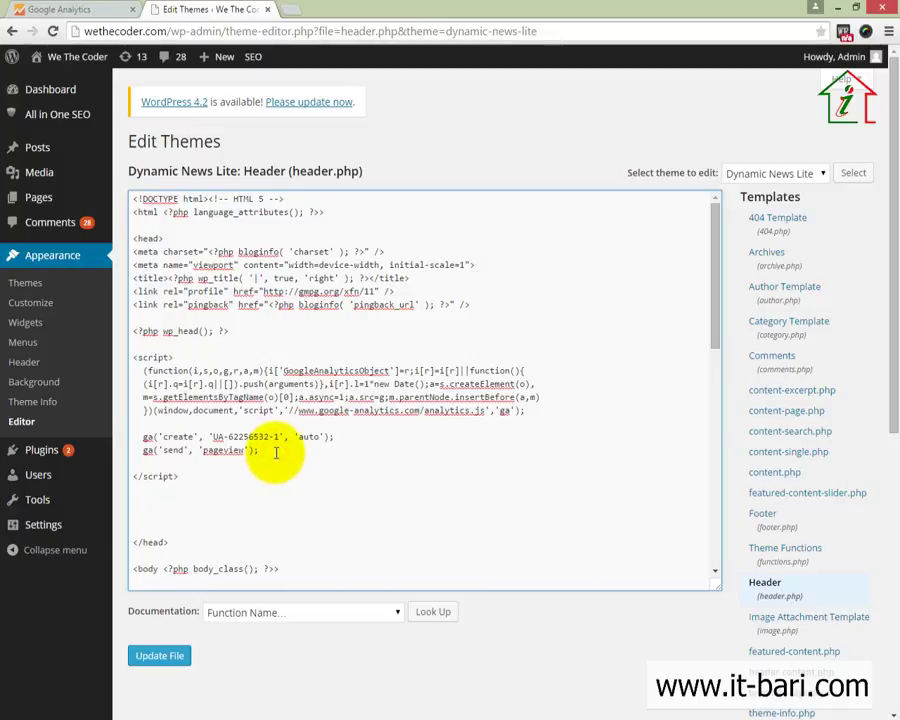
pyautogui.click(276, 452)
pyautogui.press('Delete')
pyautogui.moveTo(187, 463); pyautogui.dragTo(132, 356)
# Review the pasted script in header.php and save the file with Update File
pyautogui.scroll(-2, 200, 480)
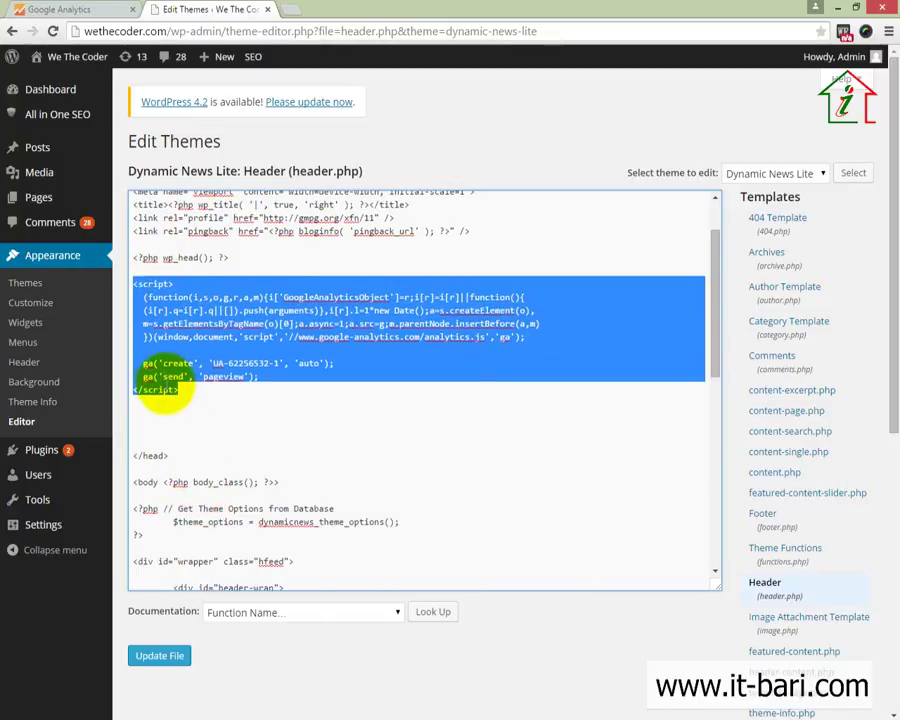
pyautogui.scroll(-2, 740, 410)
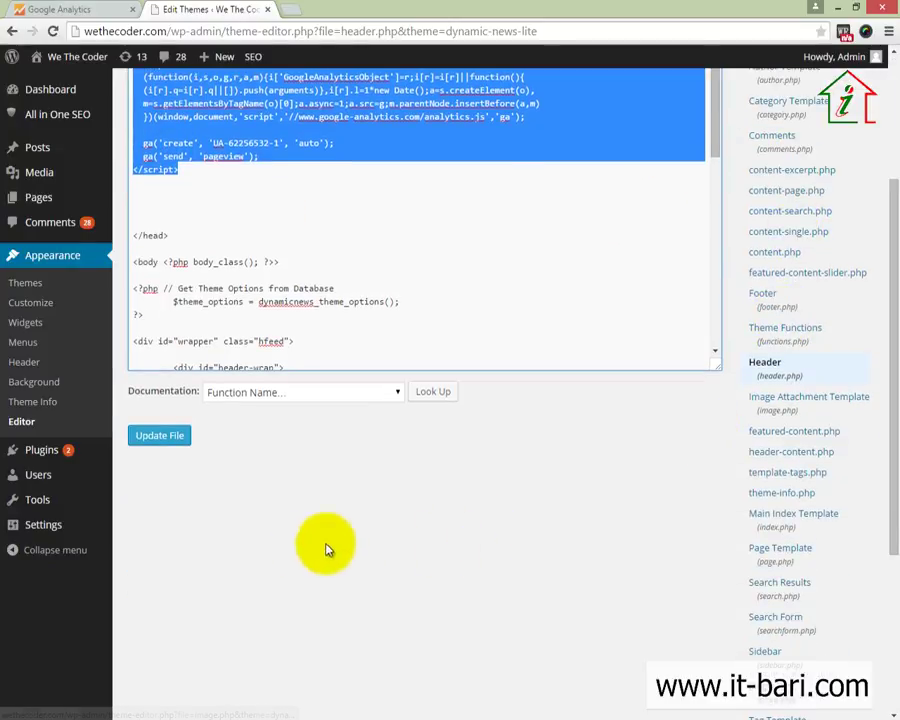
pyautogui.scroll(2, 327, 549)
pyautogui.moveTo(84, 114)
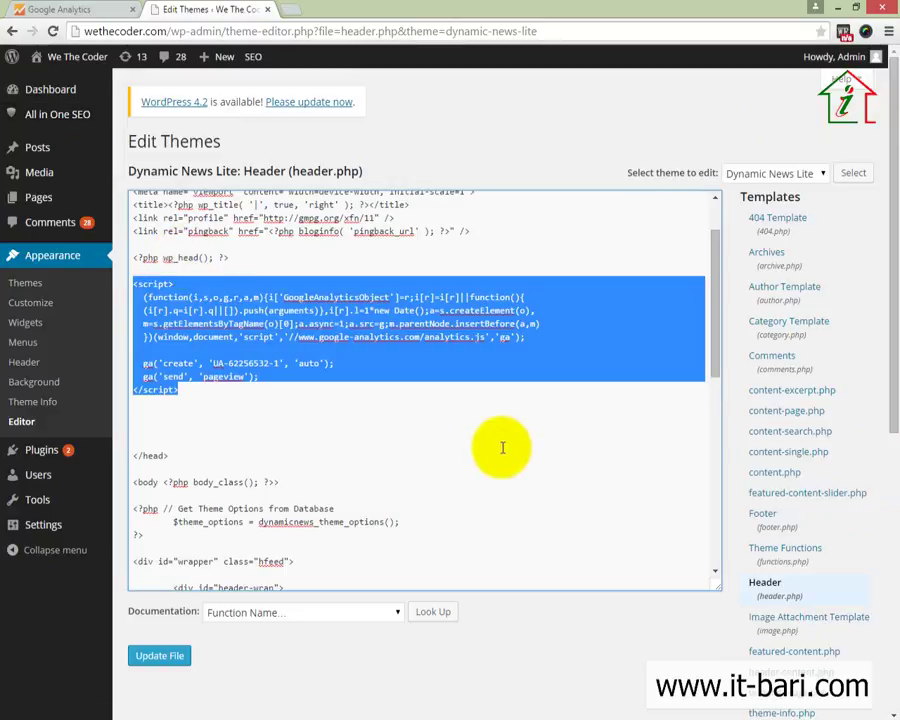
pyautogui.scroll(-2, 794, 532)
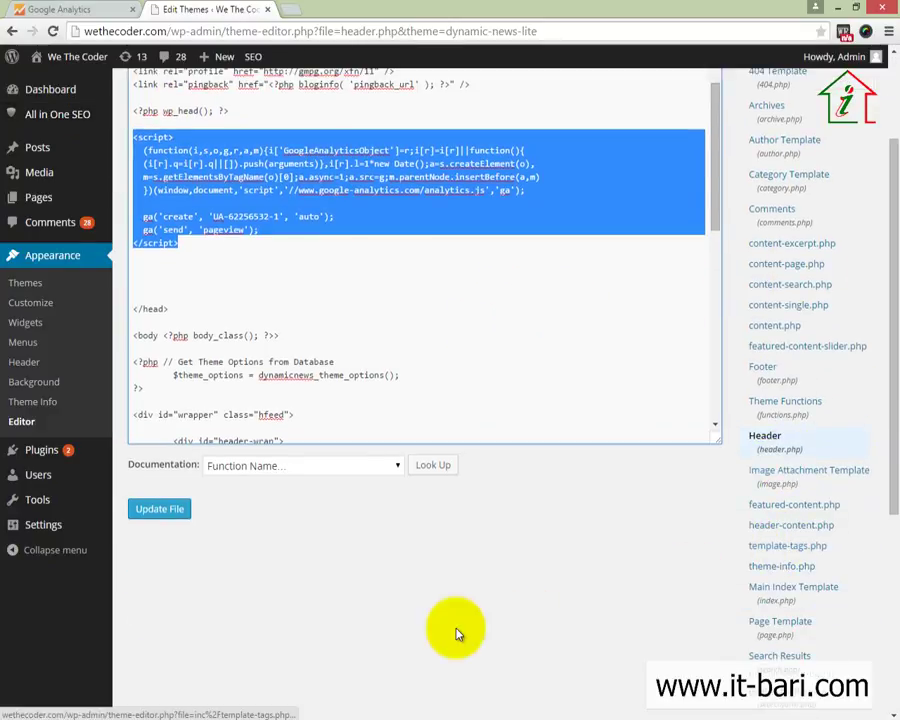
pyautogui.scroll(1, 279, 526)
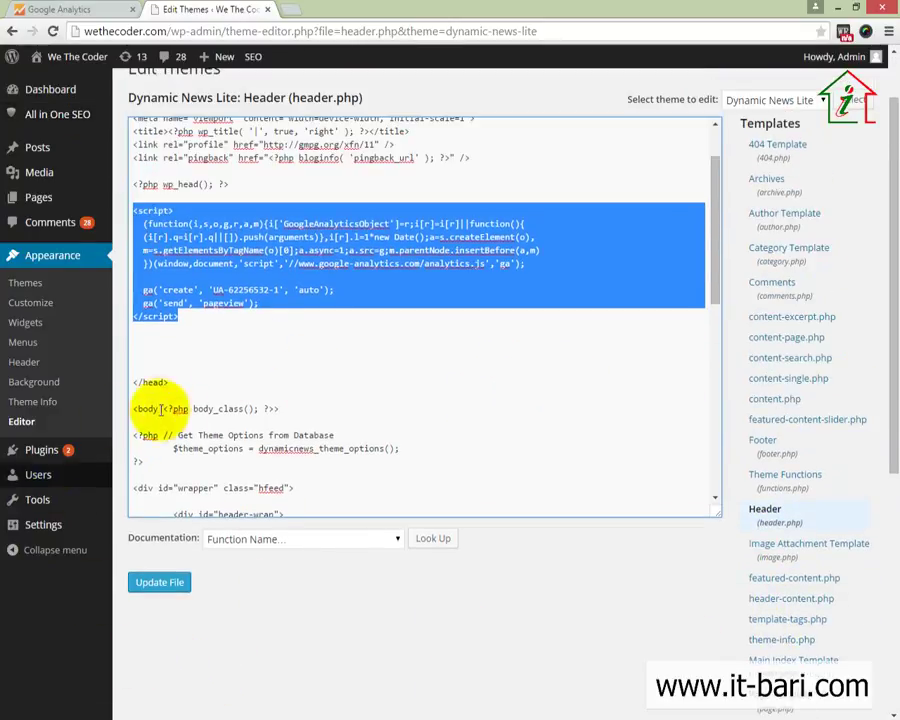
pyautogui.click(159, 586)
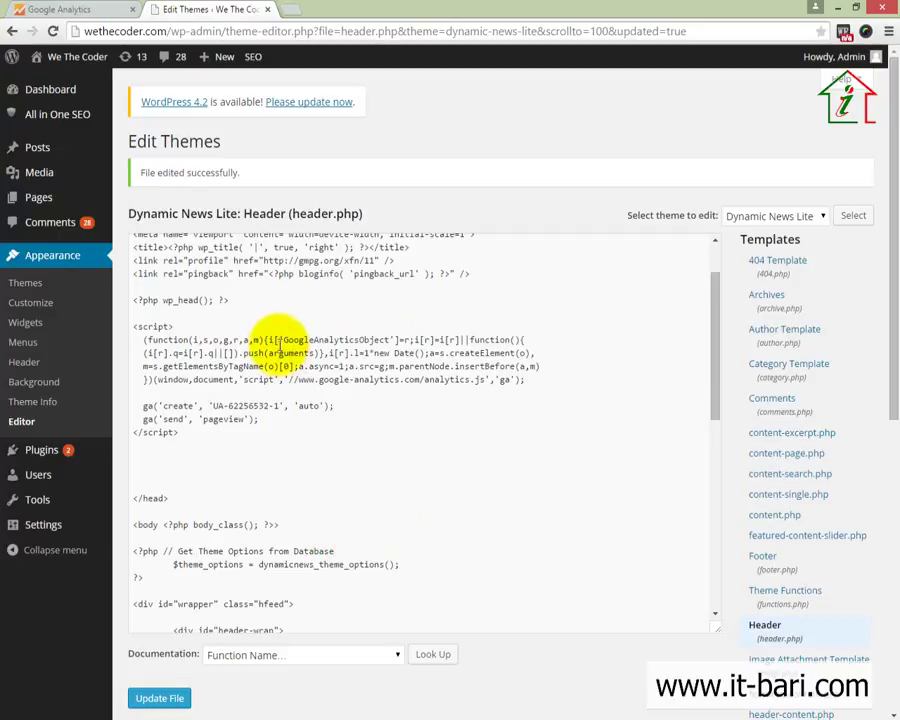
# Check the 'File edited successfully' notice and the saved UA-62256532-1 script in Dynamic News Lite's header.php
pyautogui.moveTo(117, 151)
pyautogui.mouseDown()
pyautogui.moveTo(232, 201)
pyautogui.moveTo(262, 200)
pyautogui.mouseUp()
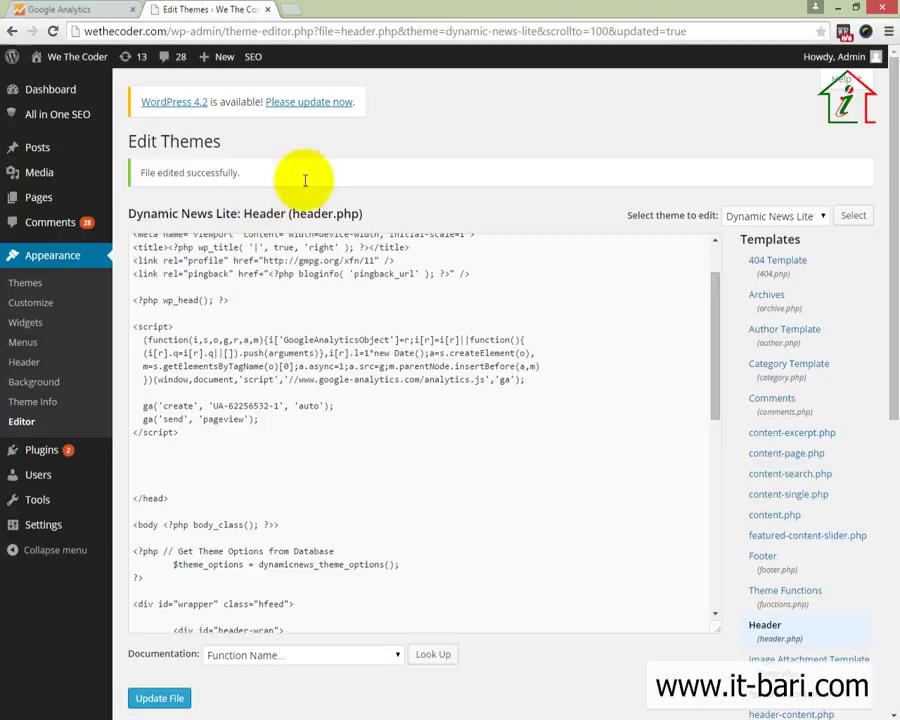
pyautogui.scroll(-3, 300, 440)
pyautogui.scroll(4, 380, 428)
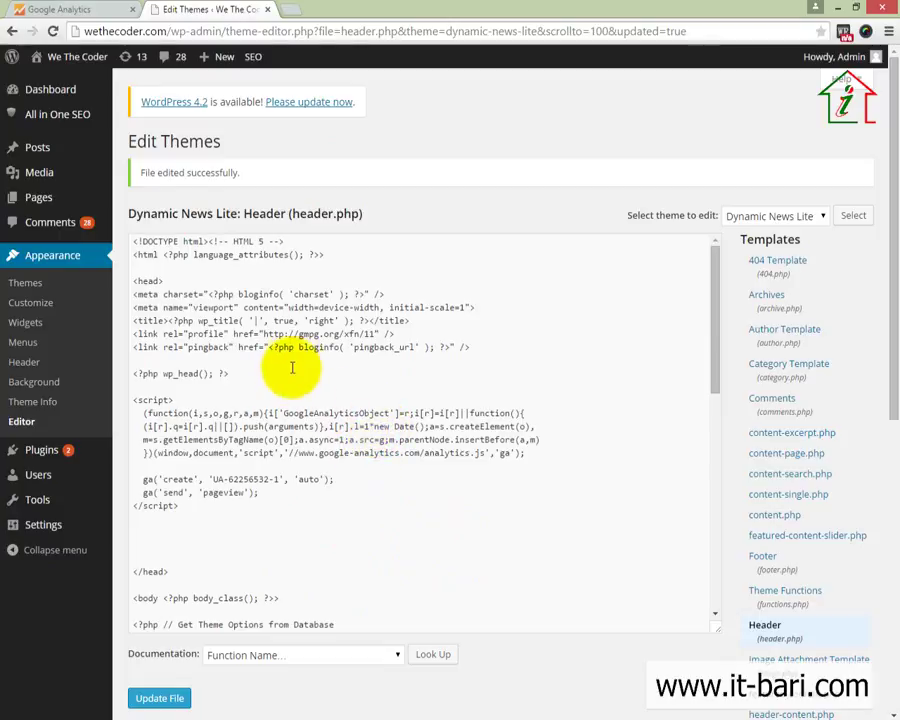
# Return to Google Analytics, go to Home, and save the communication preferences to dismiss the dialog
pyautogui.click(62, 10)
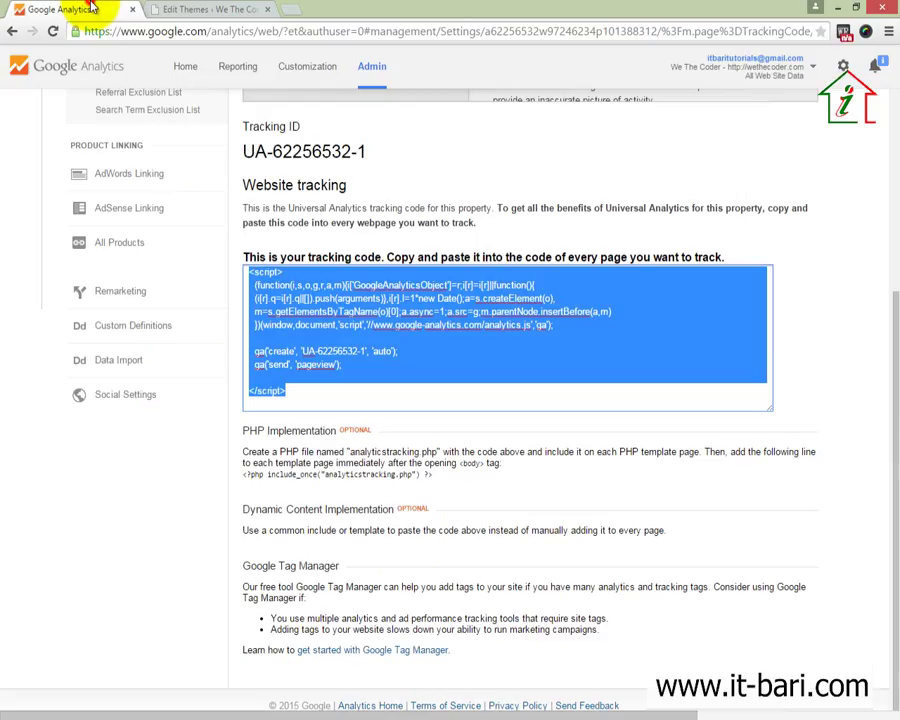
pyautogui.scroll(3, 388, 551)
pyautogui.scroll(-3, 375, 550)
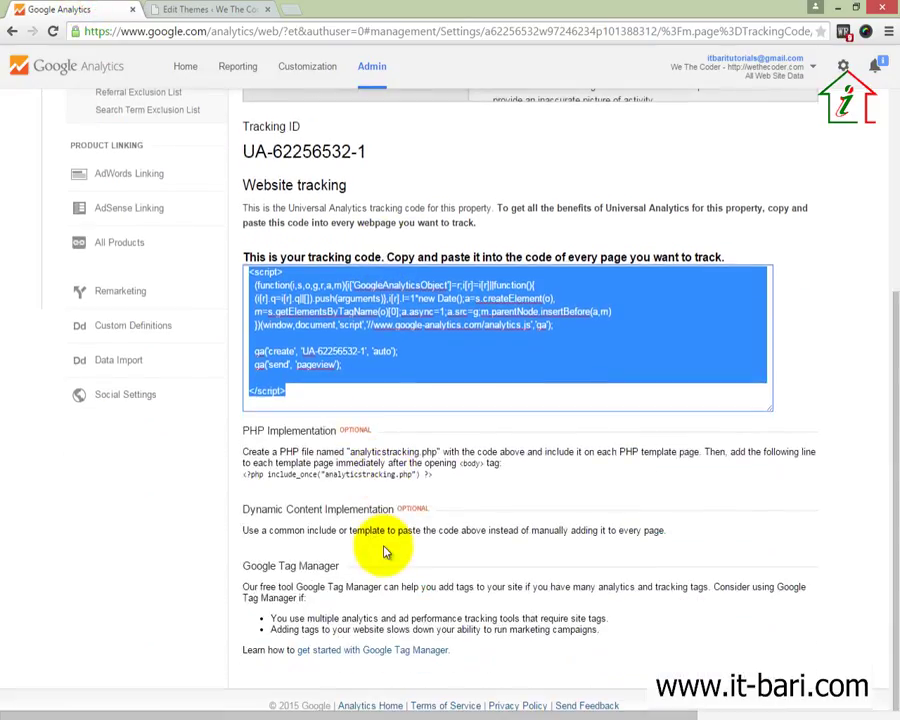
pyautogui.scroll(3, 376, 545)
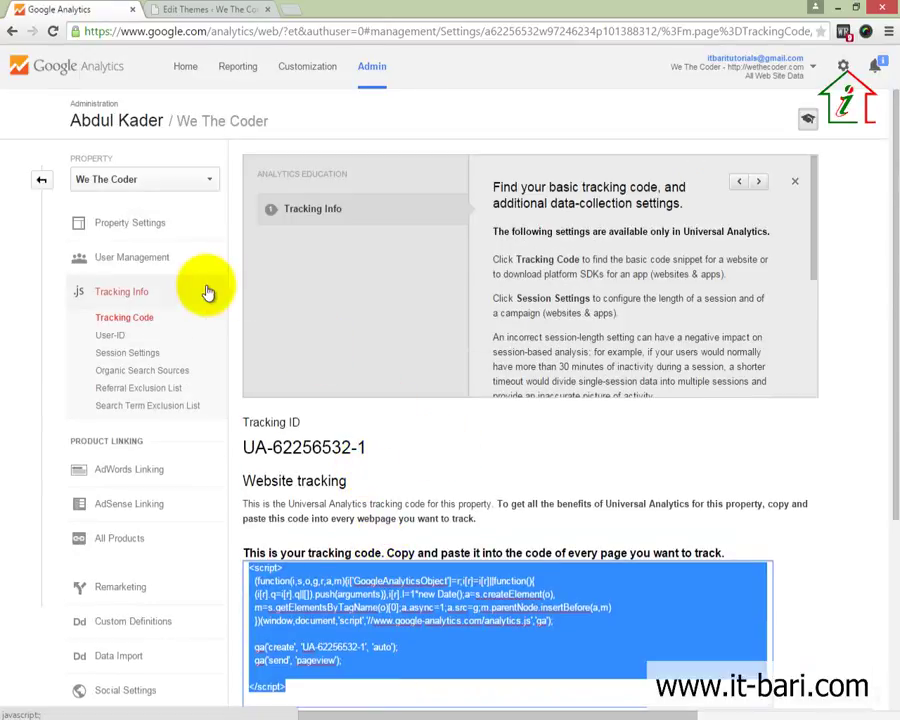
pyautogui.scroll(-2, 253, 355)
pyautogui.scroll(2, 232, 277)
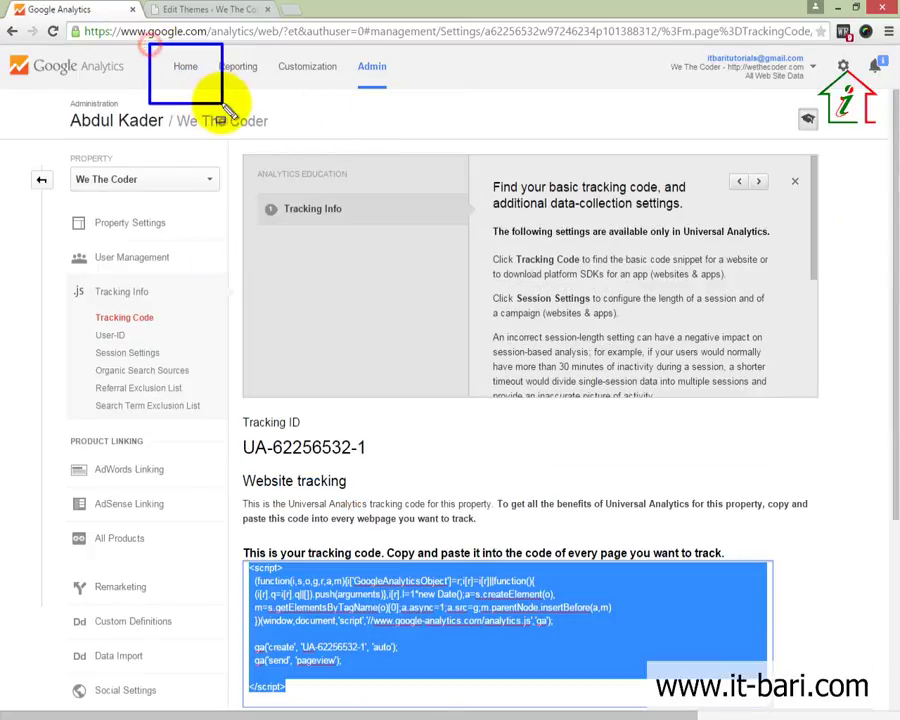
pyautogui.click(185, 72)
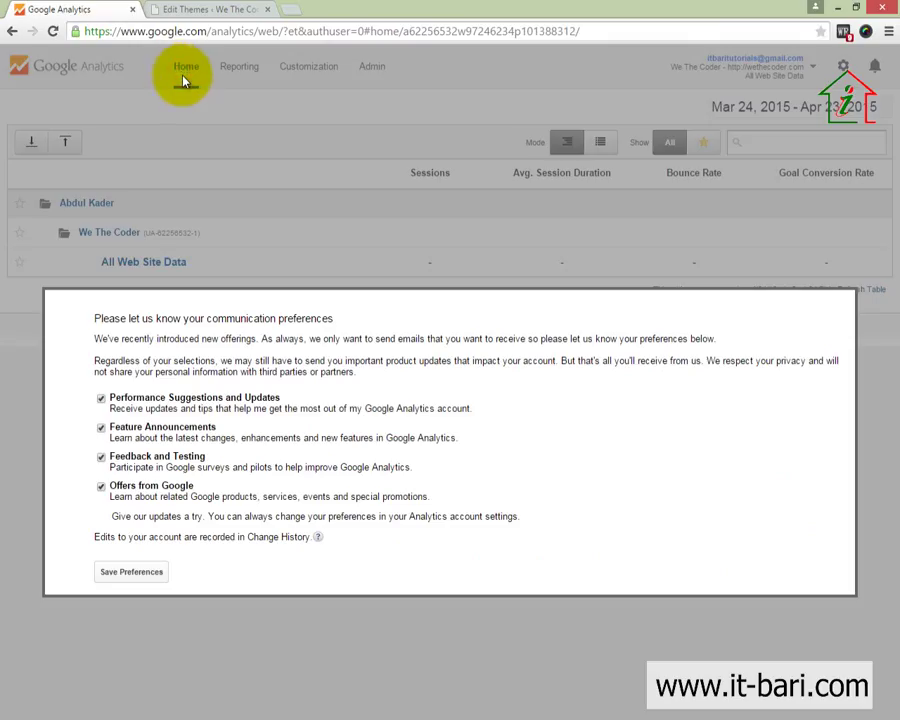
pyautogui.click(150, 580)
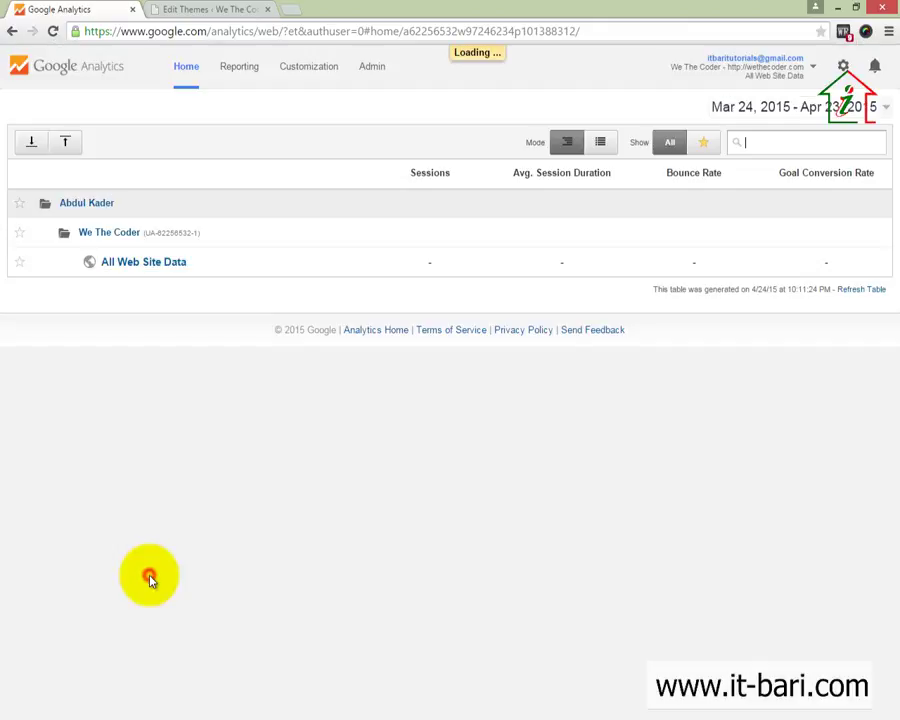